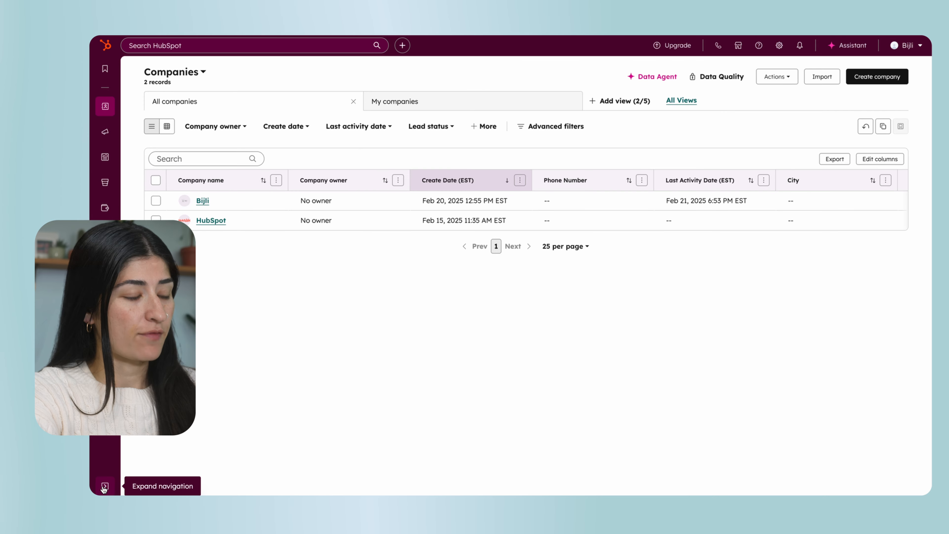
Expand the main navigation and switch the CRM record list from Companies to Deals.
{"action": "left_click", "coordinate": [105, 486]}
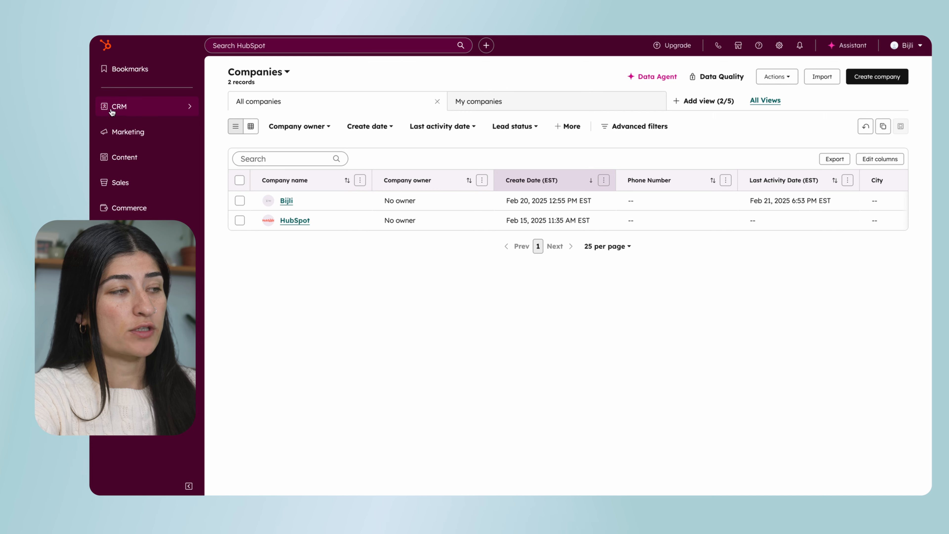
{"action": "left_click", "coordinate": [169, 111]}
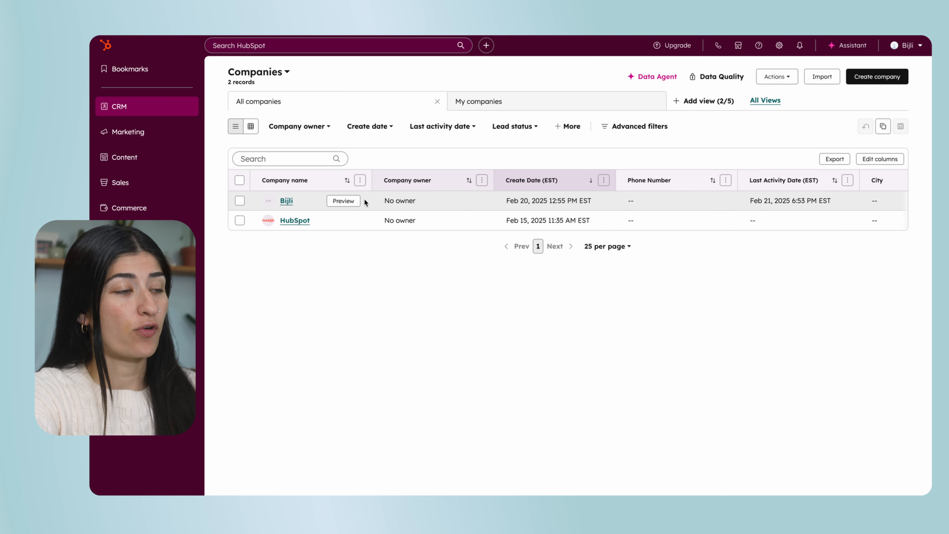
{"action": "left_click", "coordinate": [287, 73]}
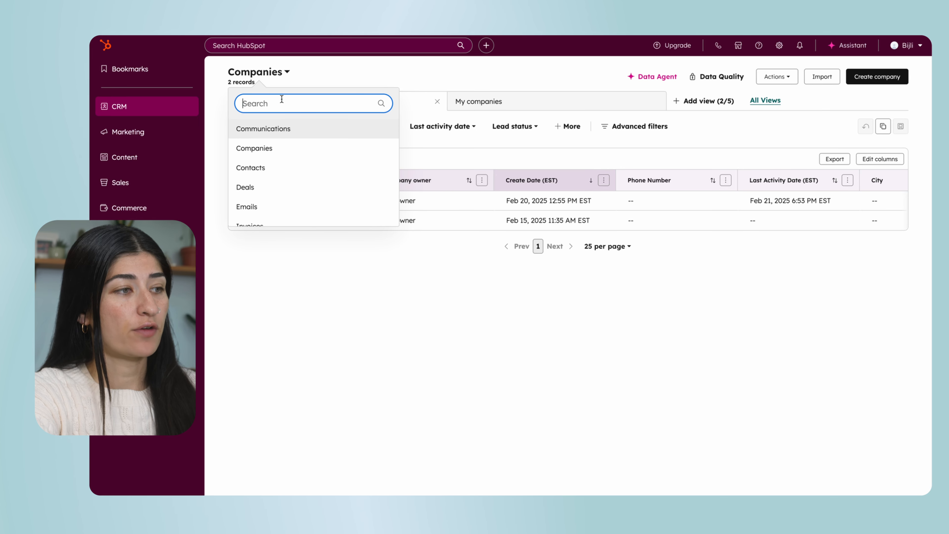
{"action": "left_click", "coordinate": [263, 185]}
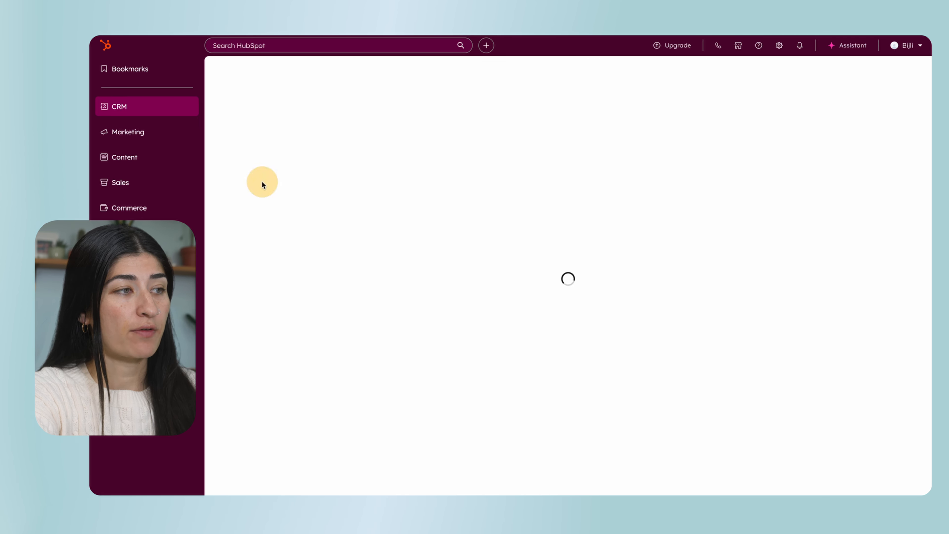
Switch the CRM record list from Deals back to Companies.
{"action": "left_click", "coordinate": [257, 72]}
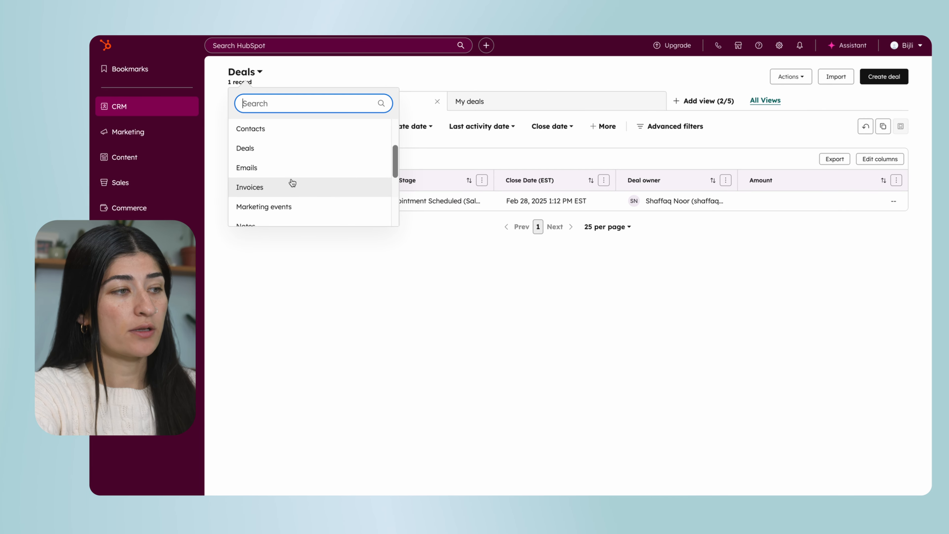
{"action": "scroll", "coordinate": [291, 176], "scroll_direction": "up", "scroll_amount": 2}
{"action": "left_click", "coordinate": [262, 187]}
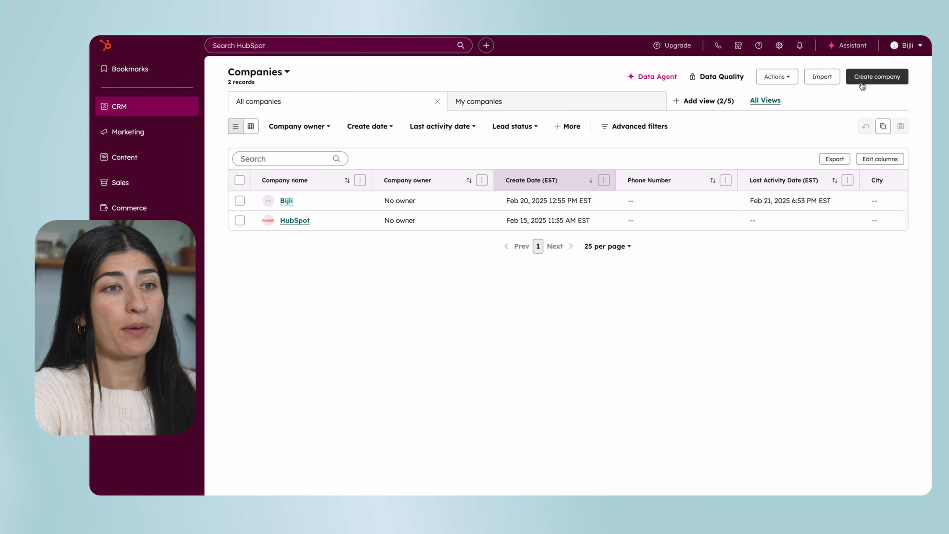
{"action": "left_click", "coordinate": [882, 77]}
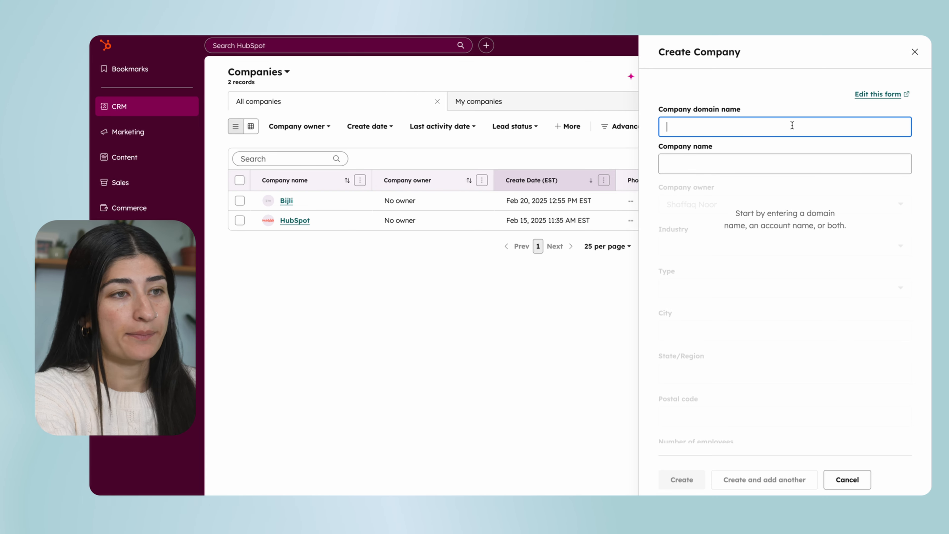
{"action": "type", "text": "www.google.com"}
{"action": "left_click", "coordinate": [736, 157]}
{"action": "type", "text": "Google"}
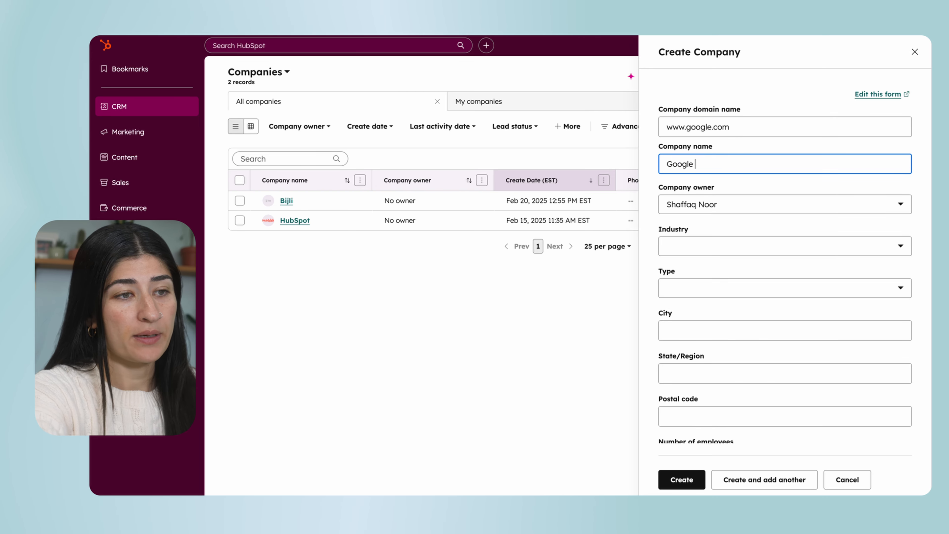
{"action": "scroll", "coordinate": [799, 212], "scroll_direction": "down", "scroll_amount": 5}
{"action": "scroll", "coordinate": [799, 208], "scroll_direction": "up", "scroll_amount": 5}
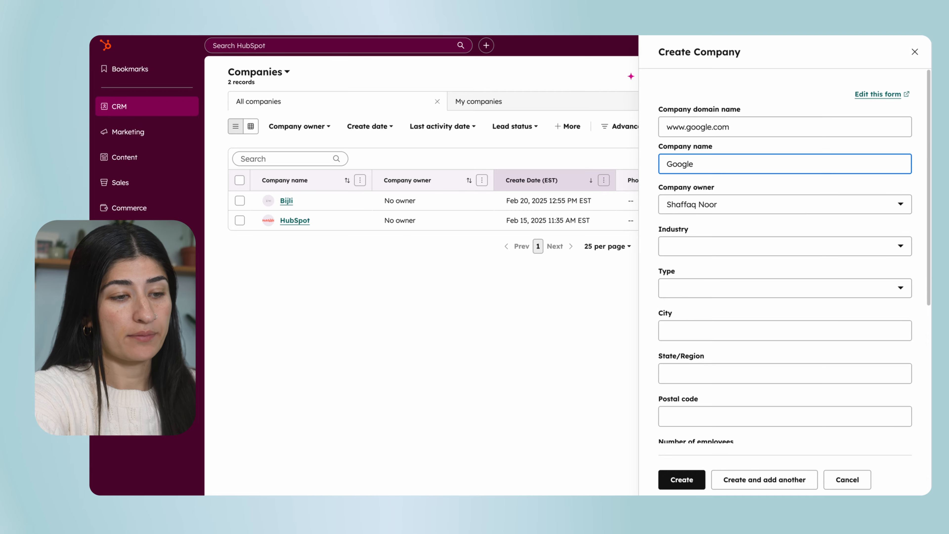
{"action": "left_click", "coordinate": [685, 487]}
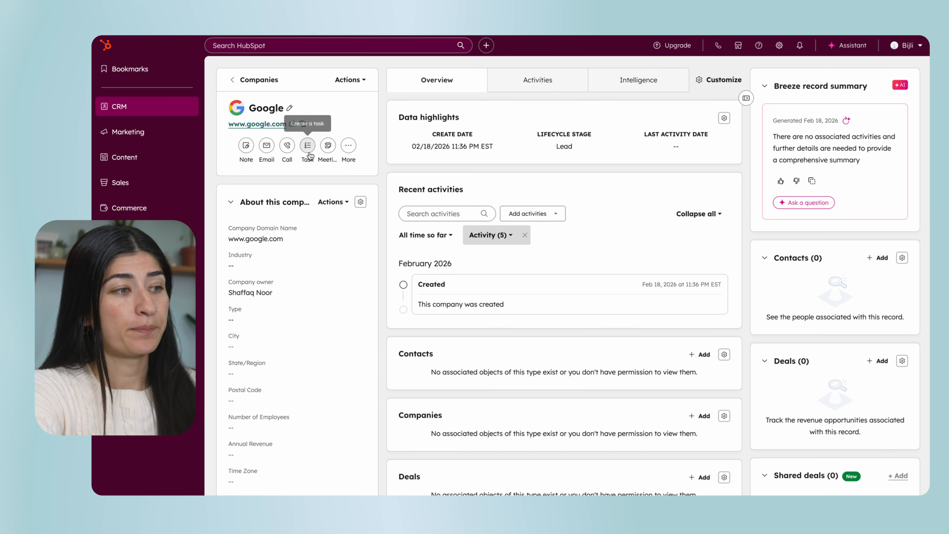
Look over the Google record's About this company card and show all its properties with blank ones hidden.
{"action": "scroll", "coordinate": [263, 359], "scroll_direction": "down", "scroll_amount": 3}
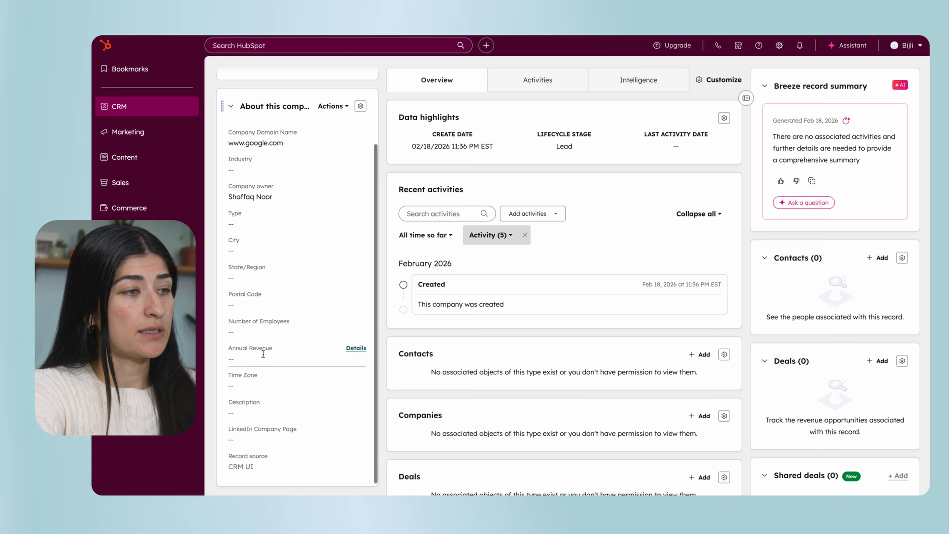
{"action": "scroll", "coordinate": [263, 354], "scroll_direction": "up", "scroll_amount": 3}
{"action": "scroll", "coordinate": [292, 225], "scroll_direction": "down", "scroll_amount": 3}
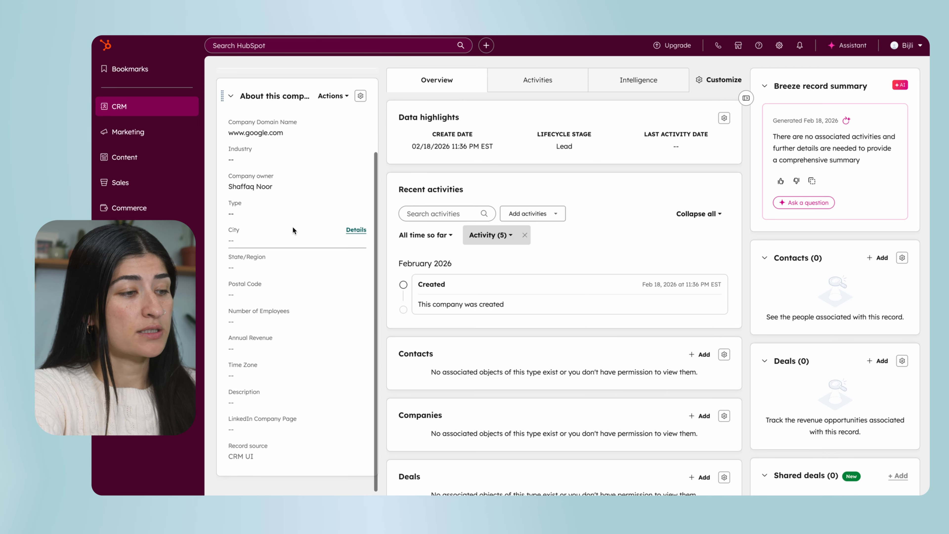
{"action": "scroll", "coordinate": [282, 297], "scroll_direction": "up", "scroll_amount": 3}
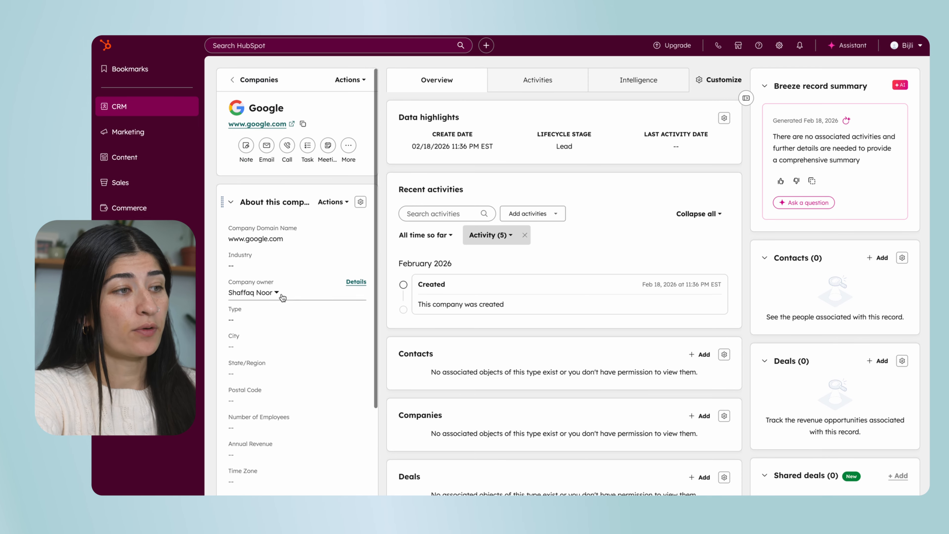
{"action": "left_click", "coordinate": [337, 203]}
{"action": "left_click", "coordinate": [371, 249]}
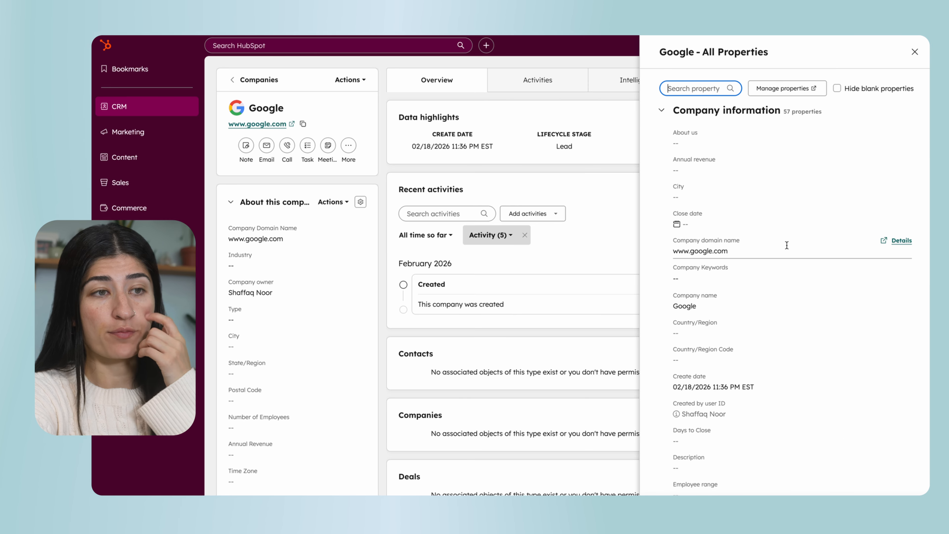
{"action": "left_click", "coordinate": [864, 89]}
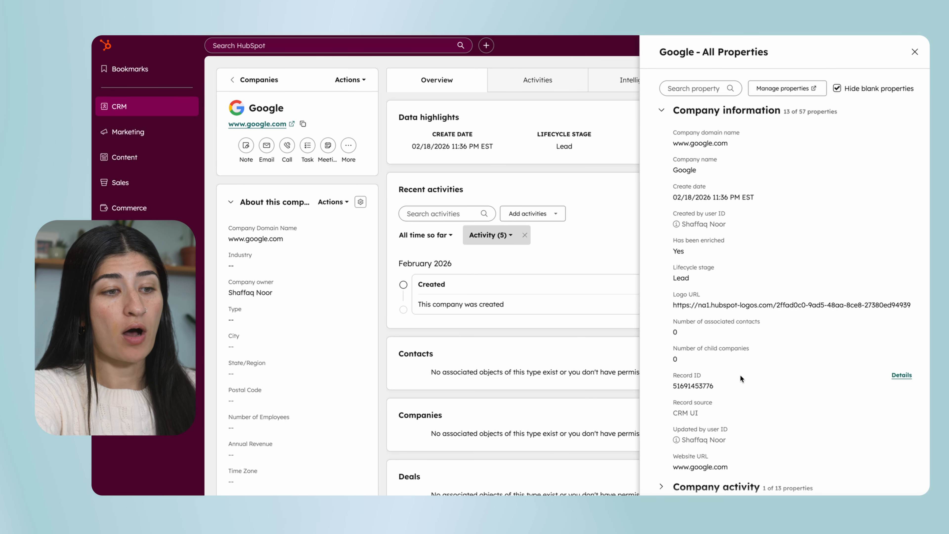
Review the filled-in properties in the Company information group of the Google record.
{"action": "scroll", "coordinate": [739, 375], "scroll_direction": "down", "scroll_amount": 3}
{"action": "scroll", "coordinate": [739, 375], "scroll_direction": "up", "scroll_amount": 3}
{"action": "scroll", "coordinate": [740, 375], "scroll_direction": "down", "scroll_amount": 1}
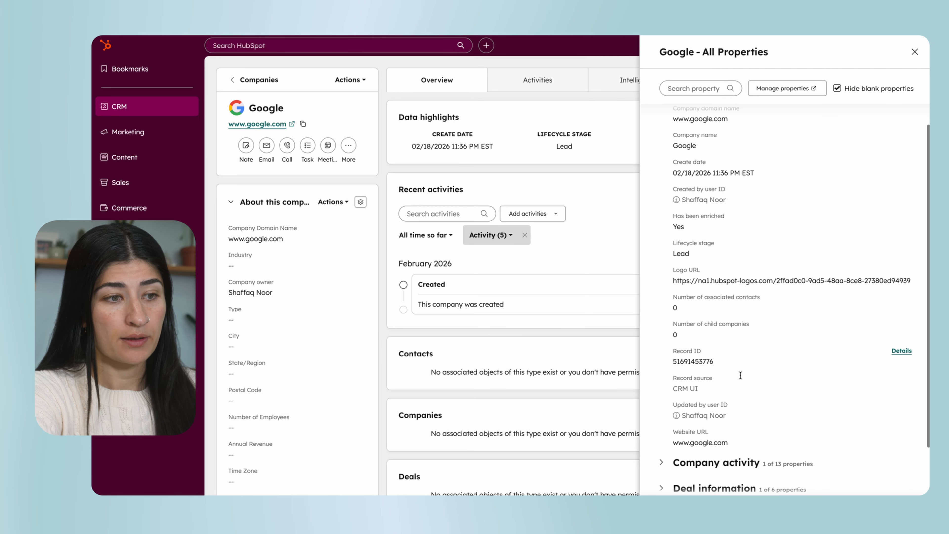
{"action": "scroll", "coordinate": [736, 157], "scroll_direction": "up", "scroll_amount": 1}
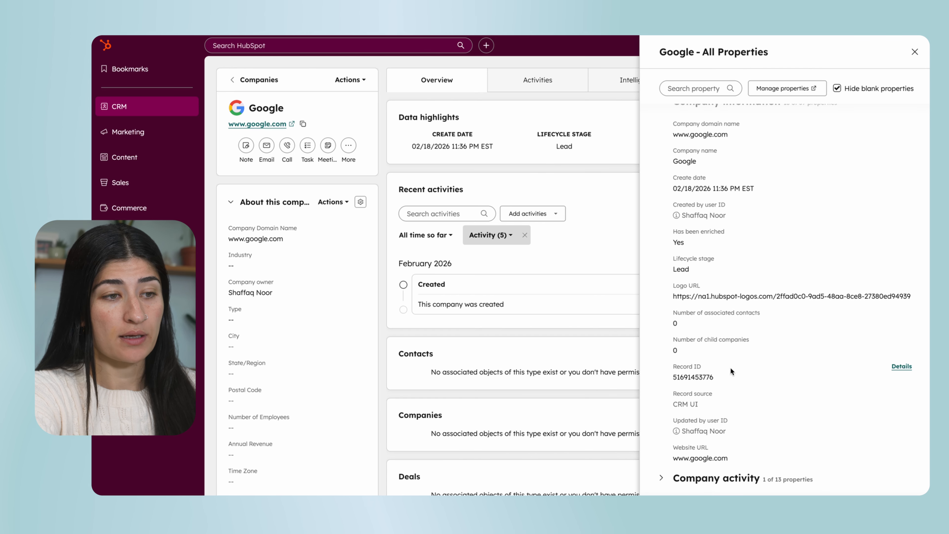
{"action": "scroll", "coordinate": [731, 366], "scroll_direction": "down", "scroll_amount": 1}
{"action": "scroll", "coordinate": [730, 375], "scroll_direction": "down", "scroll_amount": 2}
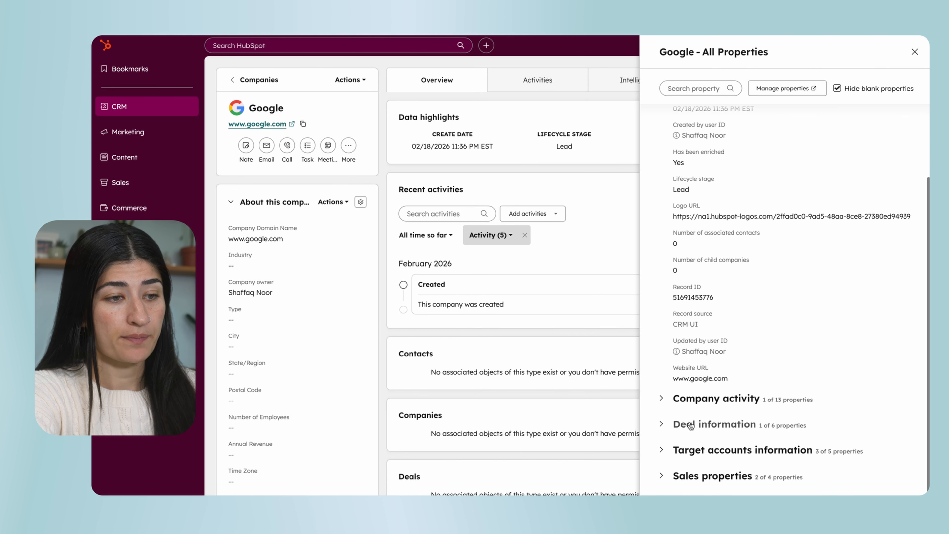
Expand and review the Company activity, Deal information, Sales properties and Target accounts information groups, and close the property list.
{"action": "left_click", "coordinate": [662, 400]}
{"action": "scroll", "coordinate": [726, 422], "scroll_direction": "down", "scroll_amount": 1}
{"action": "left_click", "coordinate": [662, 424]}
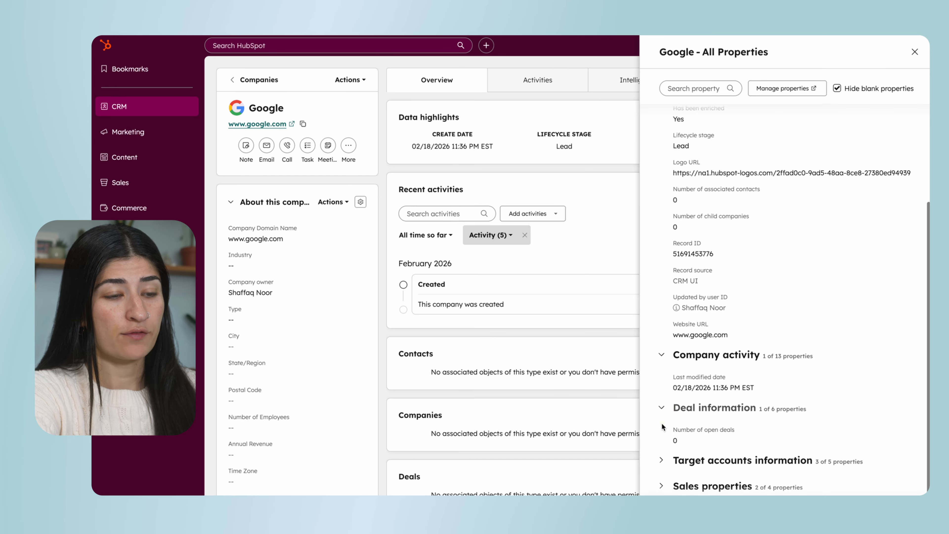
{"action": "left_click", "coordinate": [662, 475]}
{"action": "scroll", "coordinate": [679, 405], "scroll_direction": "down", "scroll_amount": 2}
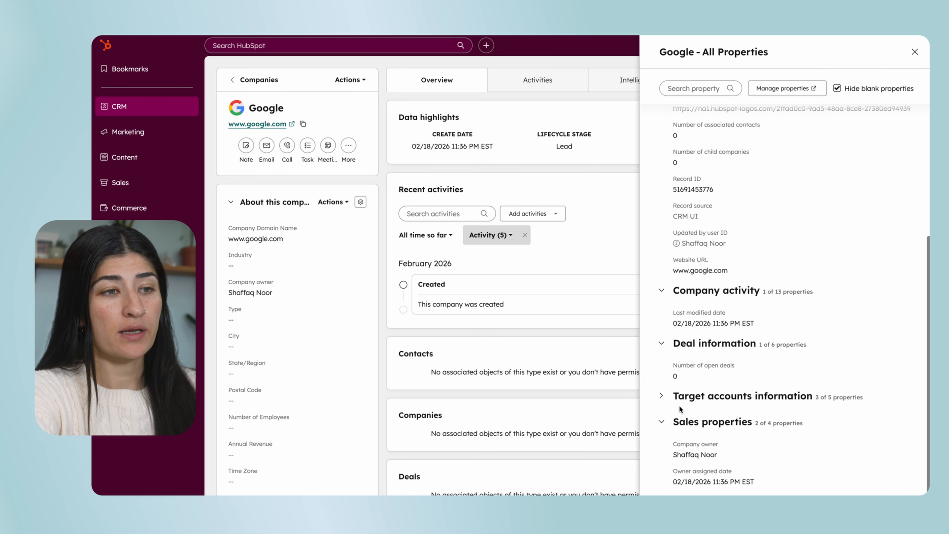
{"action": "scroll", "coordinate": [771, 198], "scroll_direction": "up", "scroll_amount": 5}
{"action": "scroll", "coordinate": [721, 361], "scroll_direction": "down", "scroll_amount": 5}
{"action": "left_click", "coordinate": [661, 395]}
{"action": "scroll", "coordinate": [728, 411], "scroll_direction": "down", "scroll_amount": 3}
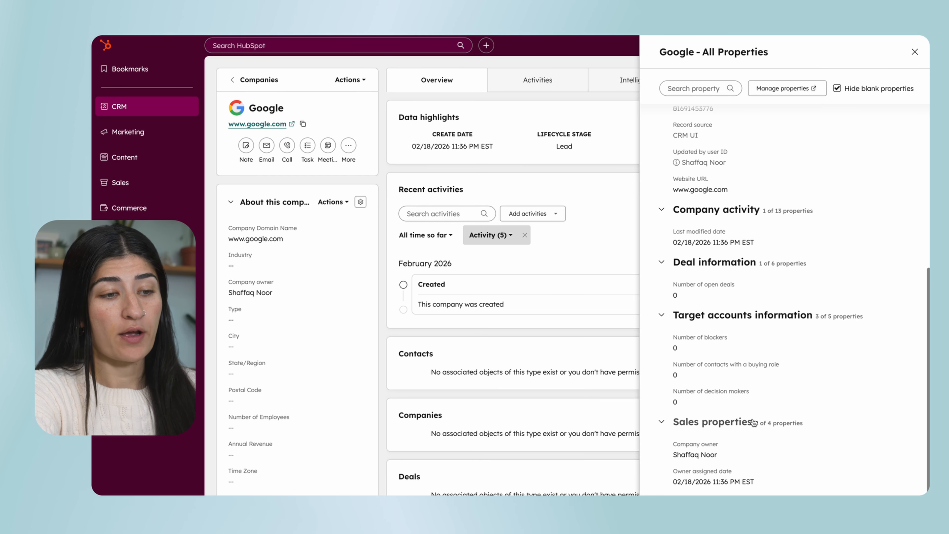
{"action": "scroll", "coordinate": [712, 194], "scroll_direction": "up", "scroll_amount": 10}
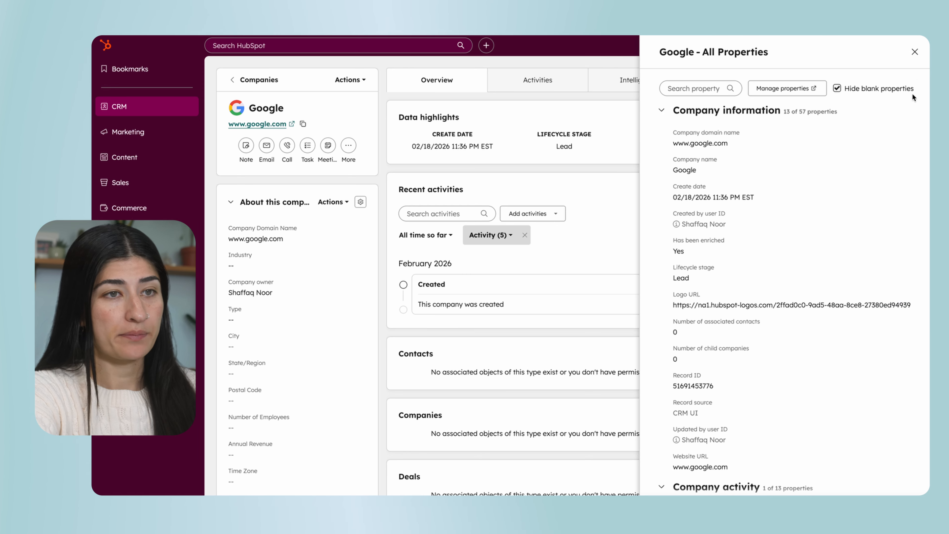
{"action": "left_click", "coordinate": [915, 52]}
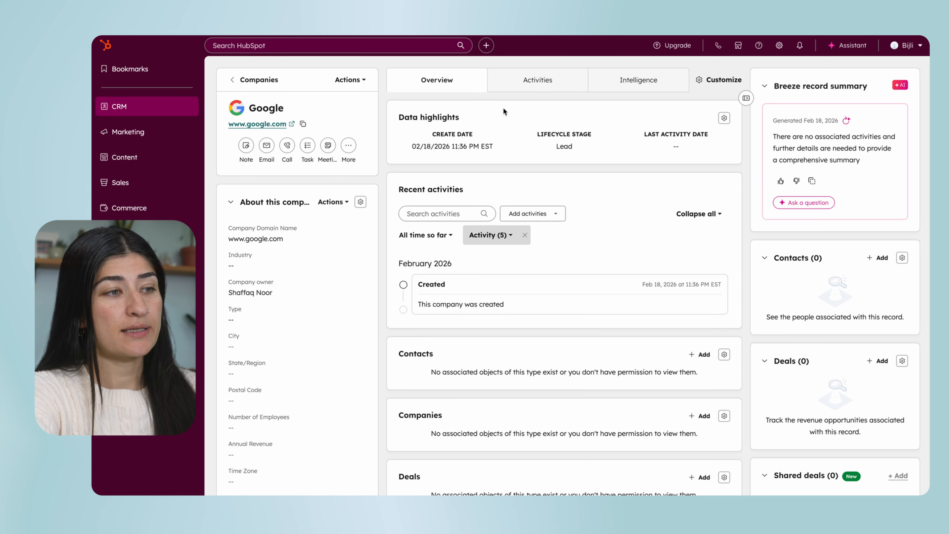
Review the Google record's Overview, Activities and Intelligence views, including the option to enrich the record.
{"action": "scroll", "coordinate": [554, 315], "scroll_direction": "down", "scroll_amount": 3}
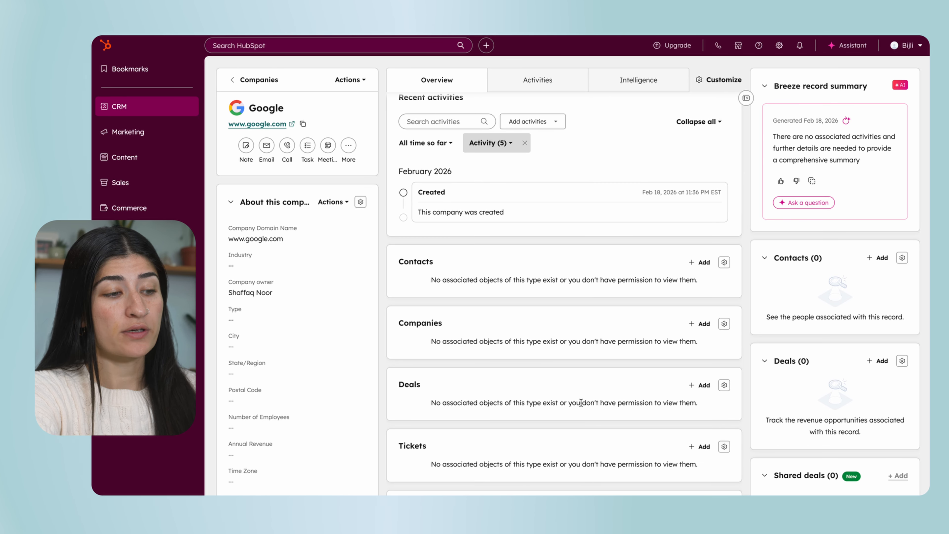
{"action": "scroll", "coordinate": [579, 402], "scroll_direction": "down", "scroll_amount": 4}
{"action": "scroll", "coordinate": [578, 401], "scroll_direction": "up", "scroll_amount": 4}
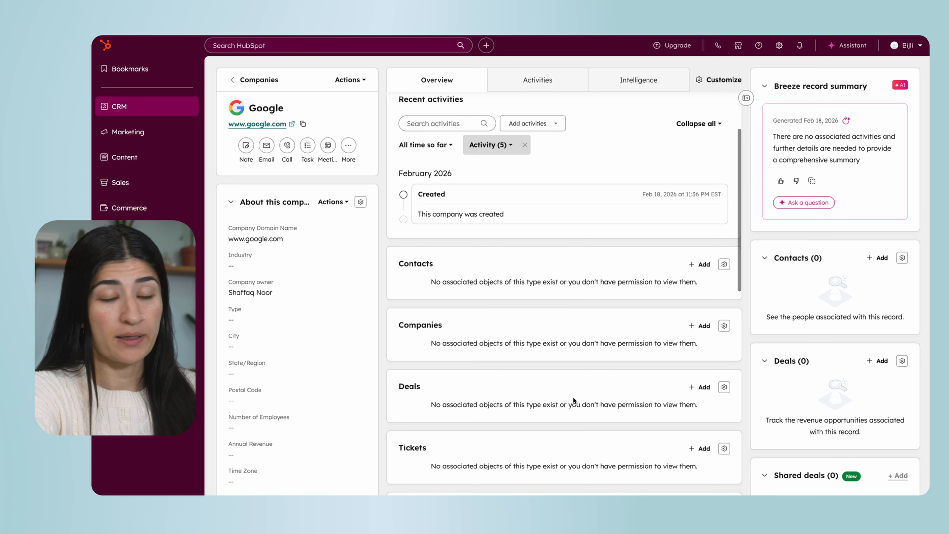
{"action": "scroll", "coordinate": [574, 399], "scroll_direction": "up", "scroll_amount": 3}
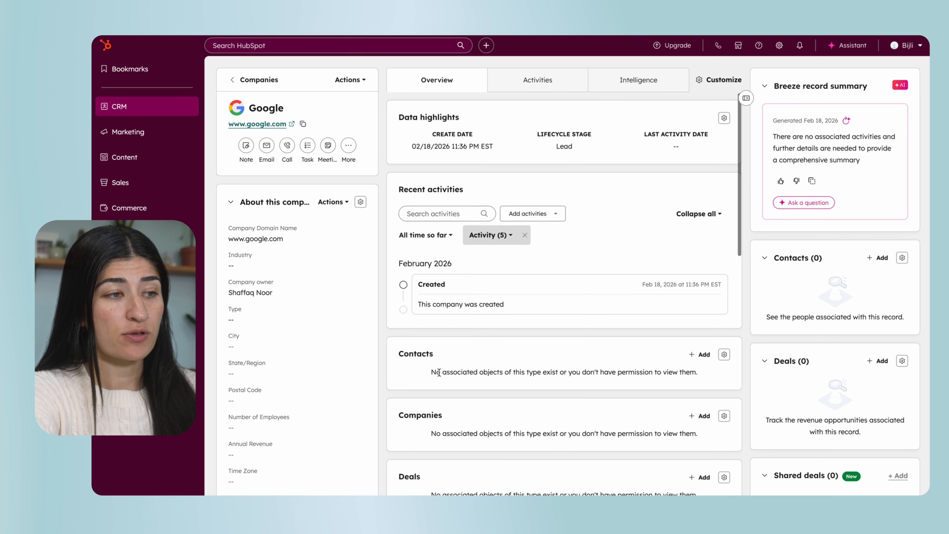
{"action": "left_click", "coordinate": [534, 80]}
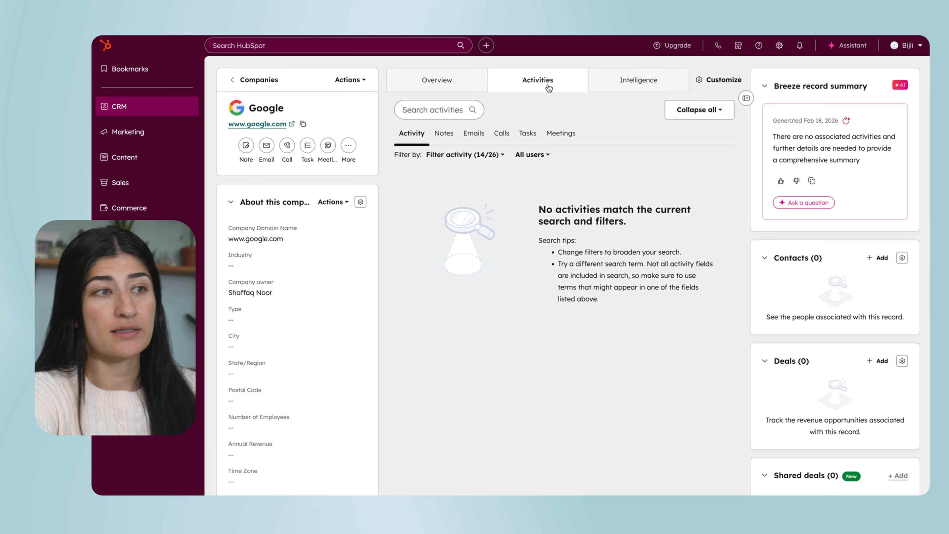
{"action": "left_click", "coordinate": [635, 82]}
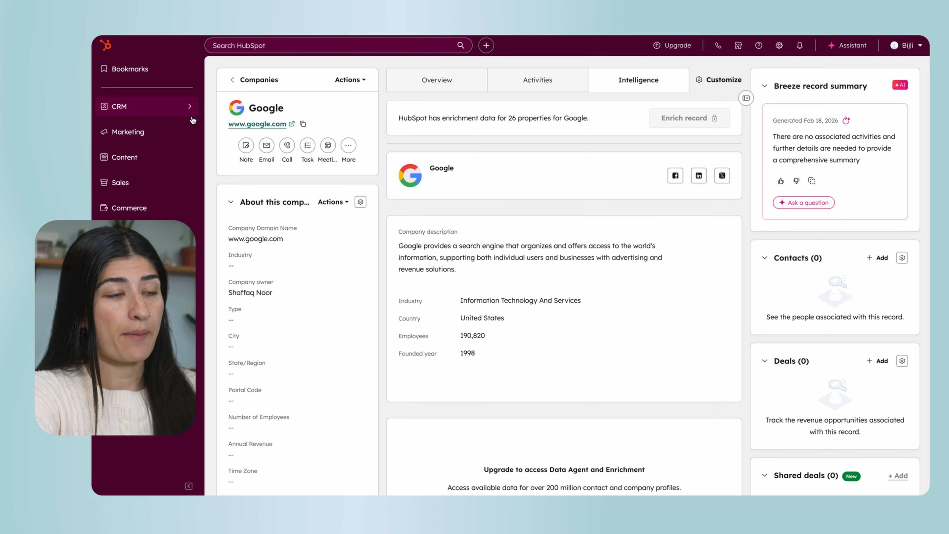
{"action": "mouse_move", "coordinate": [695, 117]}
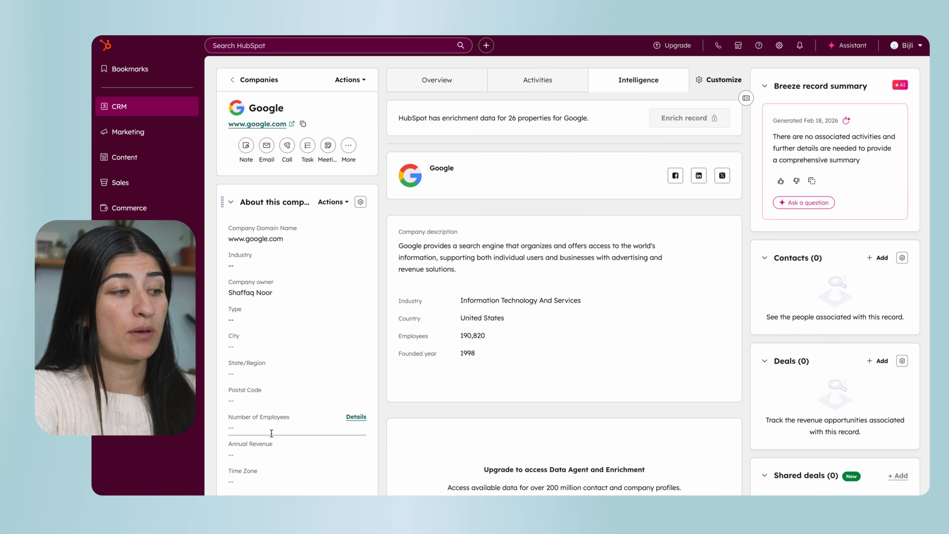
Examine the Google record's About this company properties and its association cards, from Contacts and Deals through Tickets and Payment Links.
{"action": "scroll", "coordinate": [272, 433], "scroll_direction": "down", "scroll_amount": 2}
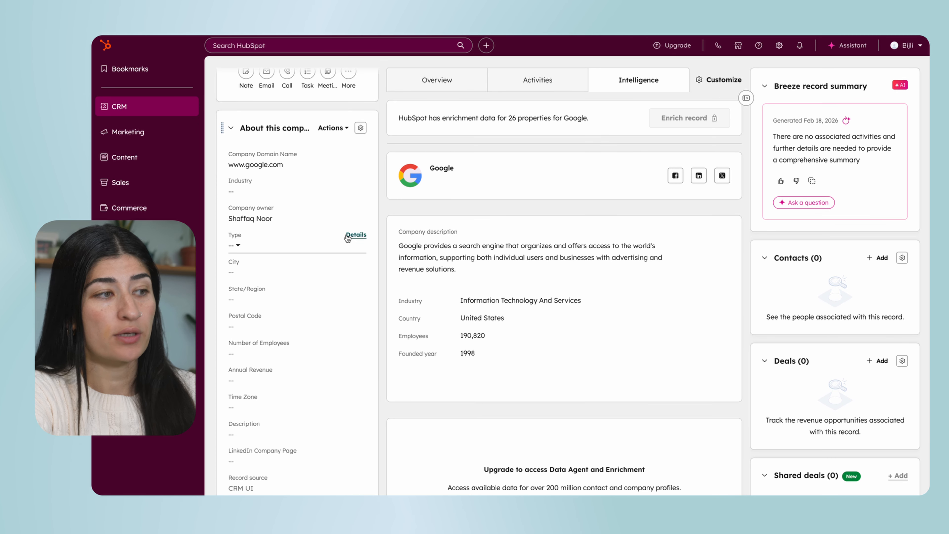
{"action": "scroll", "coordinate": [347, 237], "scroll_direction": "up", "scroll_amount": 2}
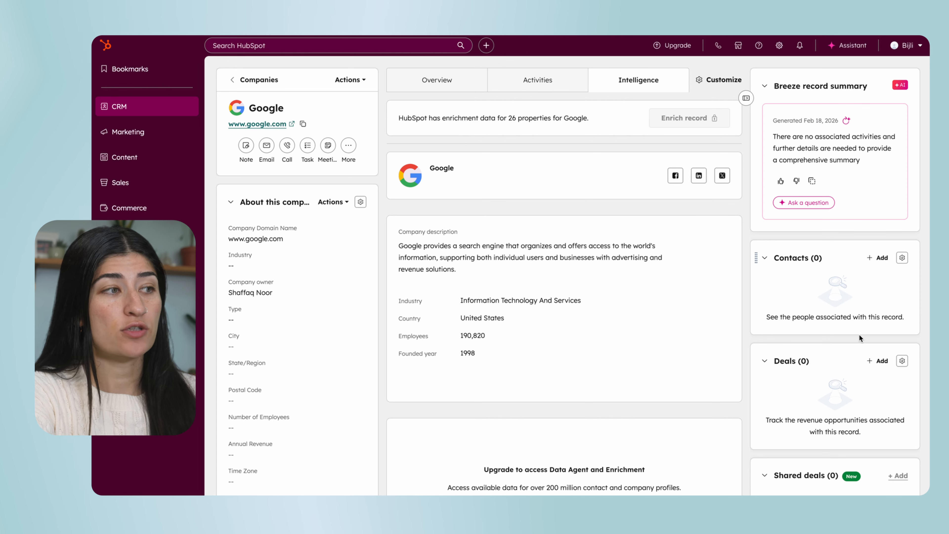
{"action": "scroll", "coordinate": [859, 337], "scroll_direction": "down", "scroll_amount": 1}
{"action": "scroll", "coordinate": [859, 336], "scroll_direction": "down", "scroll_amount": 3}
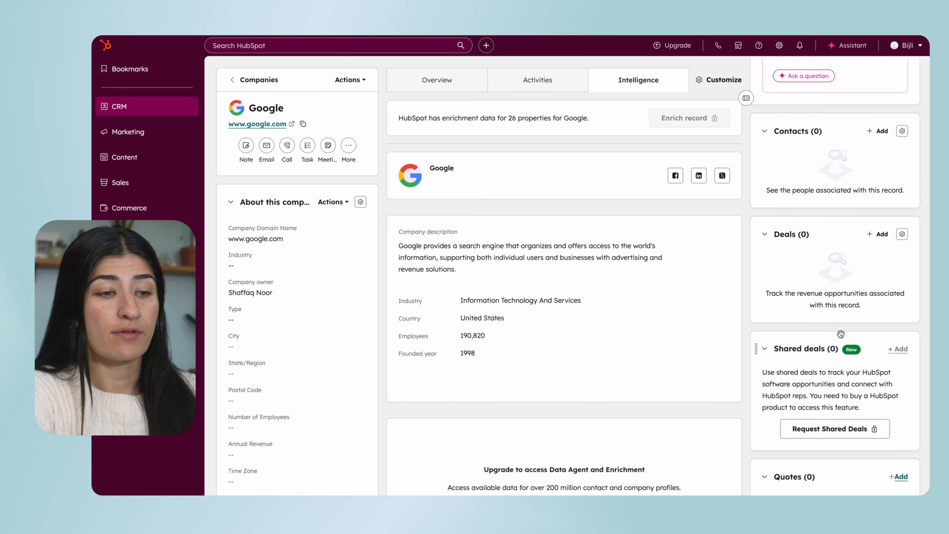
{"action": "scroll", "coordinate": [841, 334], "scroll_direction": "down", "scroll_amount": 4}
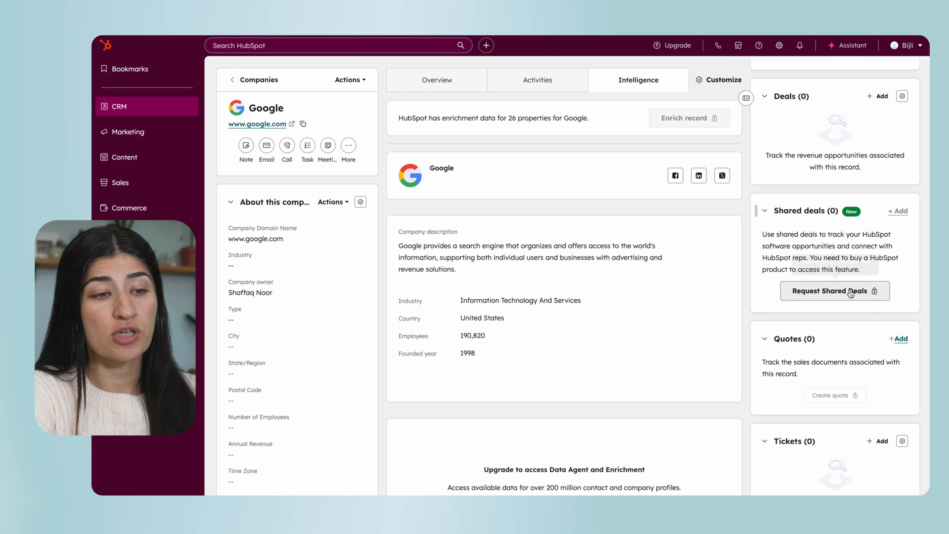
{"action": "scroll", "coordinate": [851, 294], "scroll_direction": "down", "scroll_amount": 3}
{"action": "scroll", "coordinate": [805, 301], "scroll_direction": "down", "scroll_amount": 4}
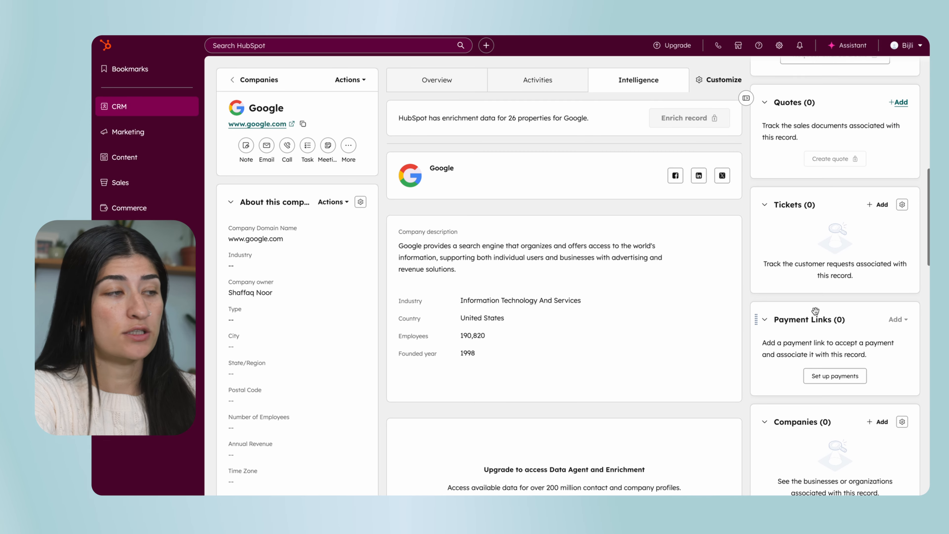
{"action": "scroll", "coordinate": [815, 310], "scroll_direction": "up", "scroll_amount": 2}
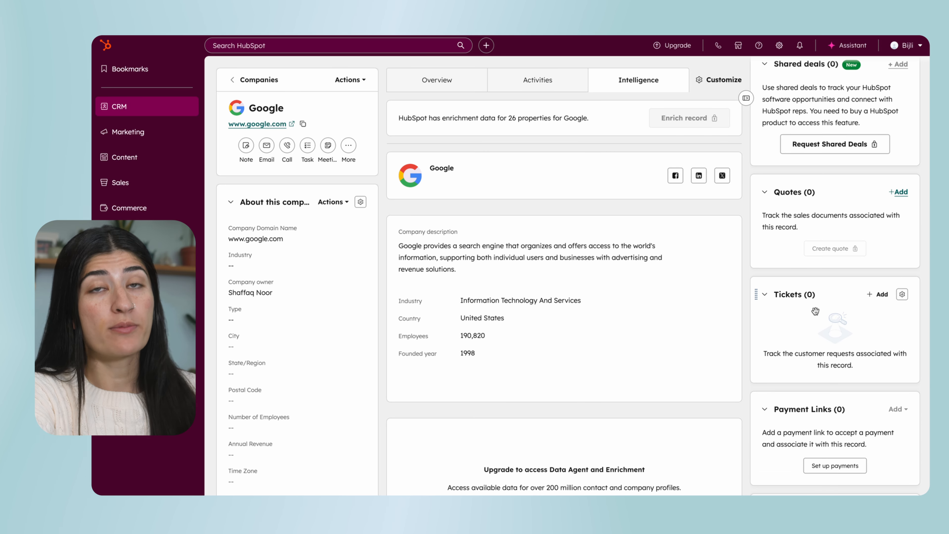
Review the Google record's remaining association cards through Payments, revisit its Overview, and return to the Companies list.
{"action": "scroll", "coordinate": [815, 311], "scroll_direction": "down", "scroll_amount": 6}
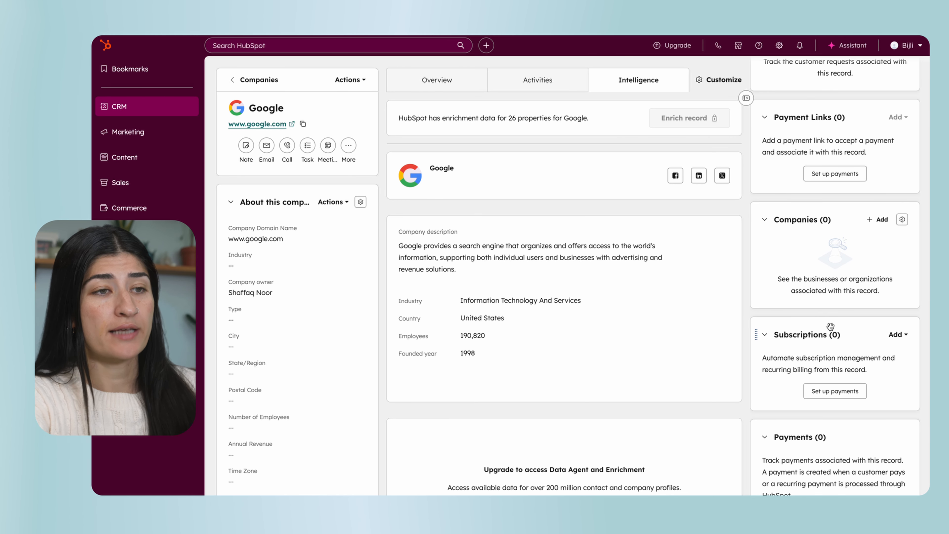
{"action": "scroll", "coordinate": [817, 250], "scroll_direction": "up", "scroll_amount": 10}
{"action": "left_click", "coordinate": [436, 80]}
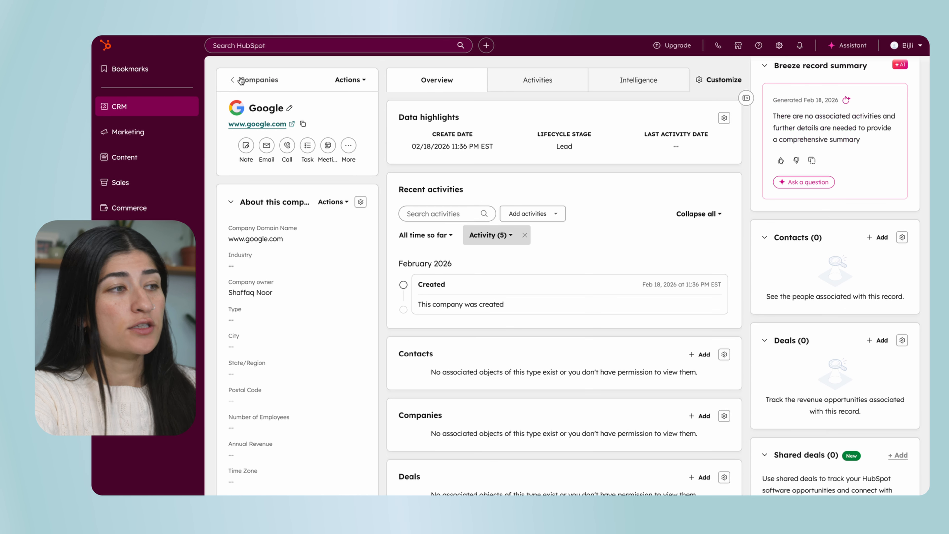
{"action": "left_click", "coordinate": [236, 81]}
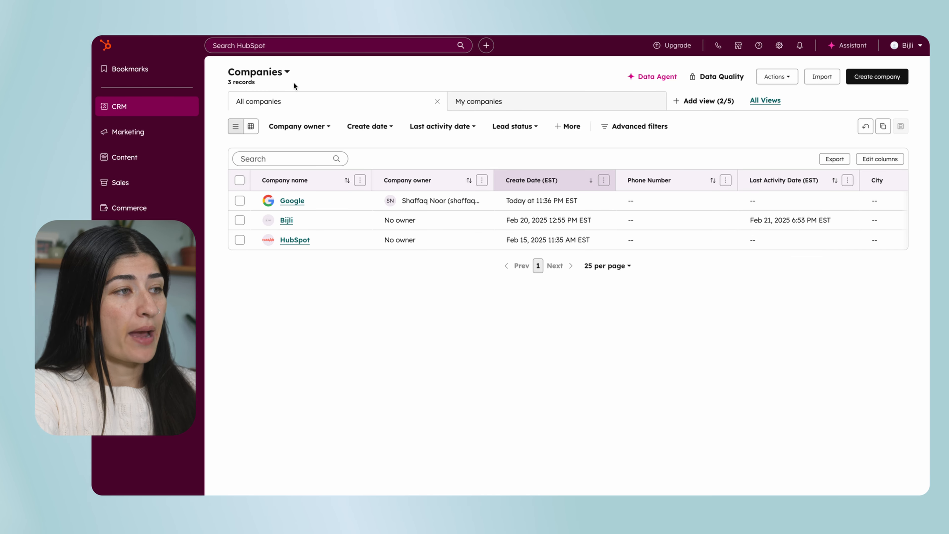
{"action": "left_click", "coordinate": [880, 77]}
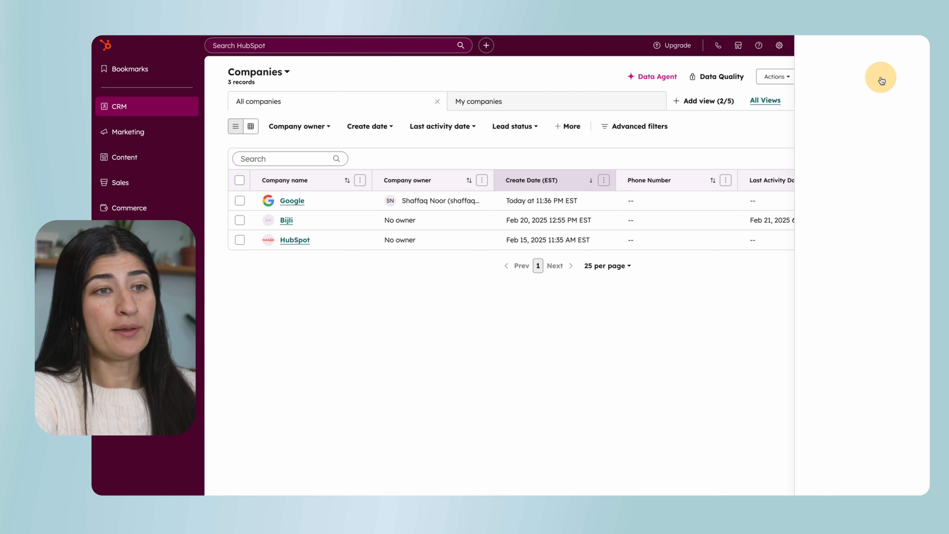
{"action": "type", "text": "www.google.com"}
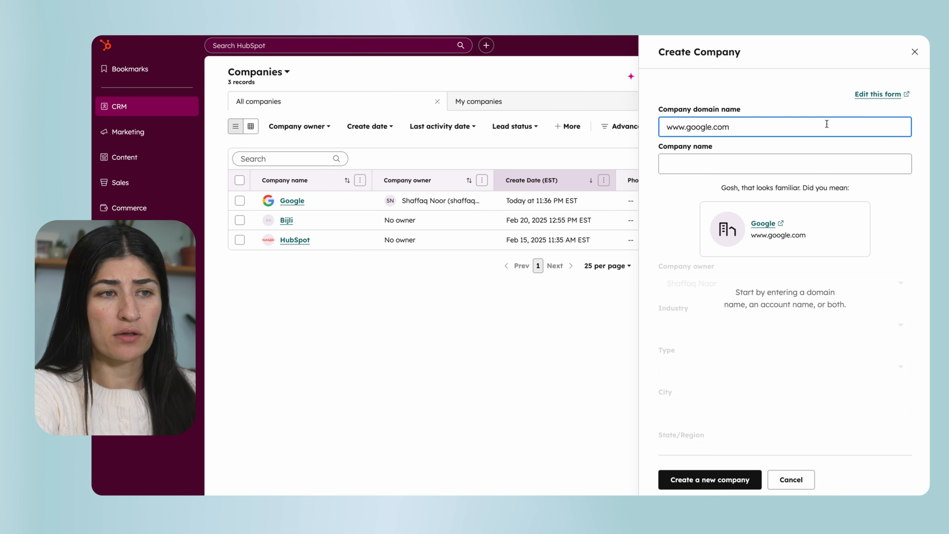
{"action": "left_click", "coordinate": [768, 227]}
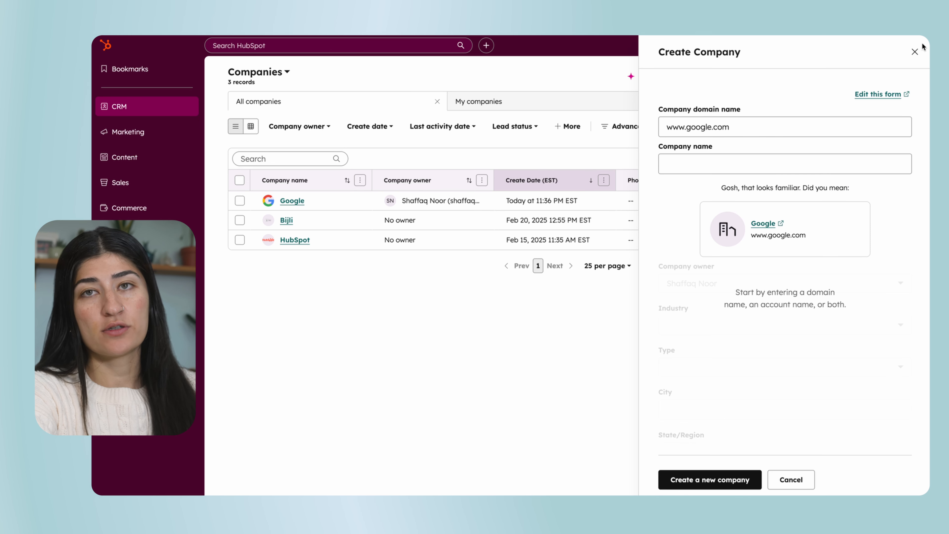
{"action": "left_click", "coordinate": [915, 52]}
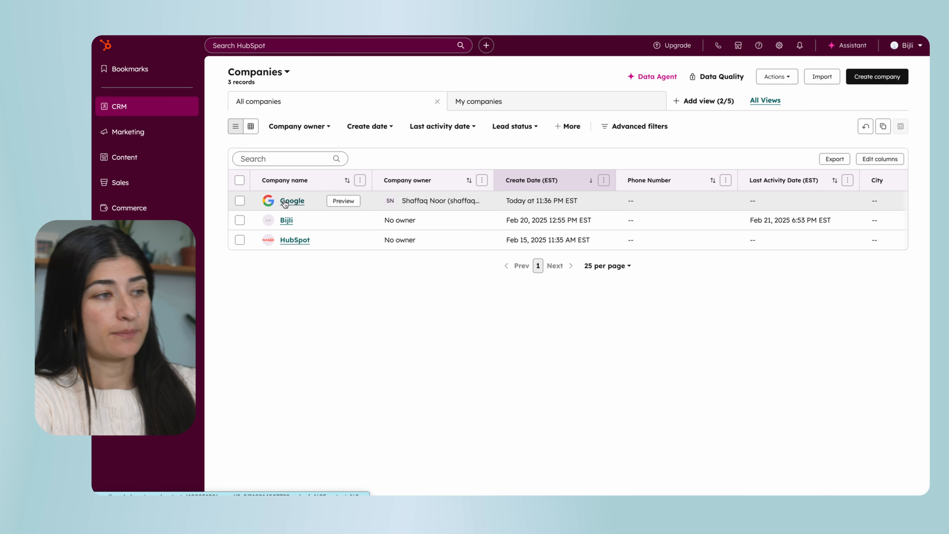
Go to the company property settings and start a new property labelled Customer Tier.
{"action": "left_click", "coordinate": [292, 201]}
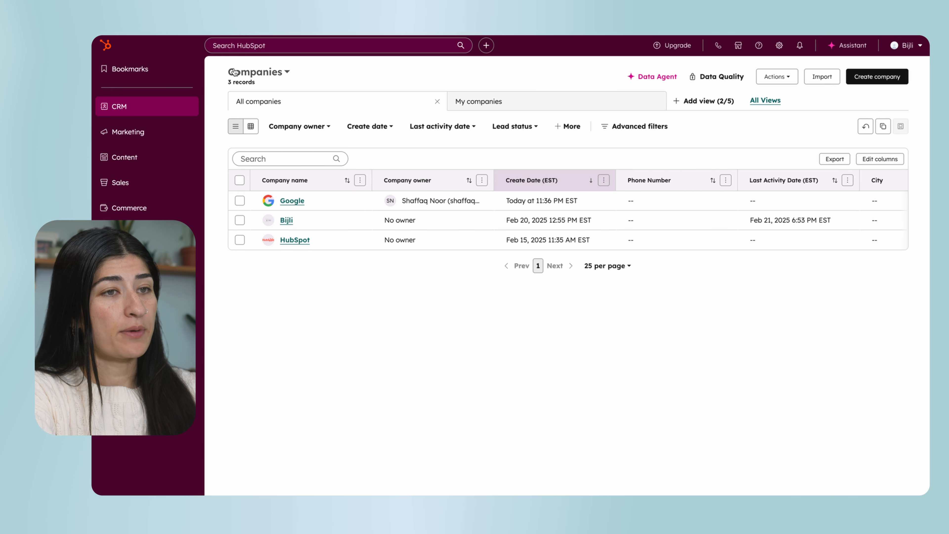
{"action": "left_click", "coordinate": [782, 77]}
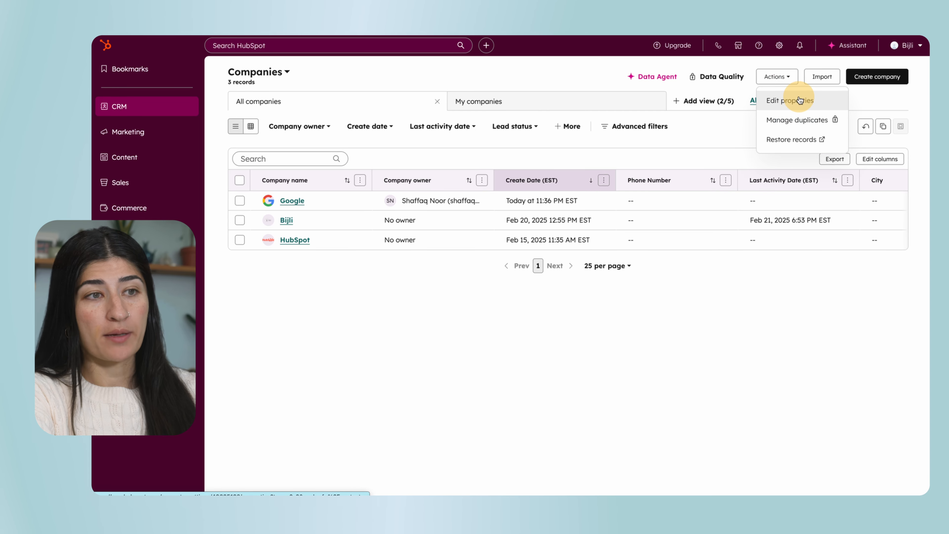
{"action": "left_click", "coordinate": [799, 100]}
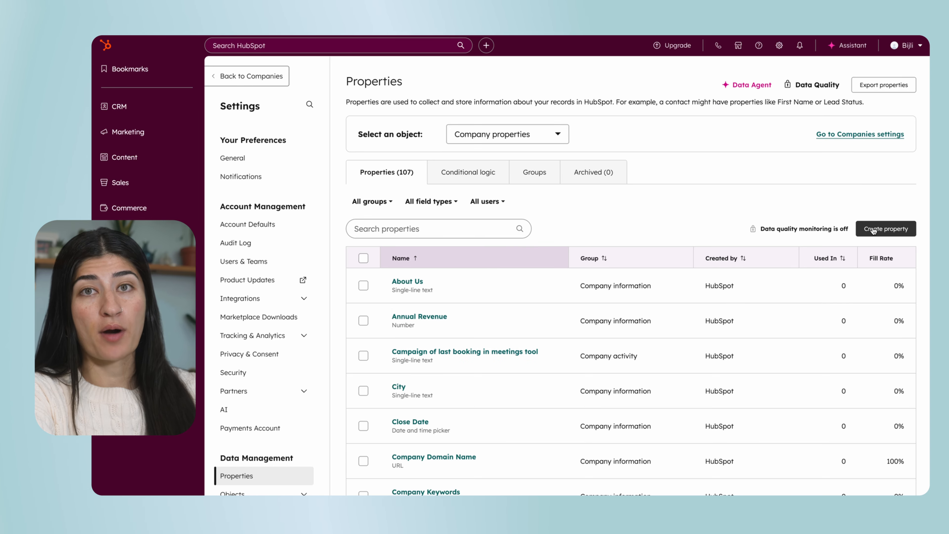
{"action": "left_click", "coordinate": [874, 229]}
{"action": "type", "text": "Customer Tier"}
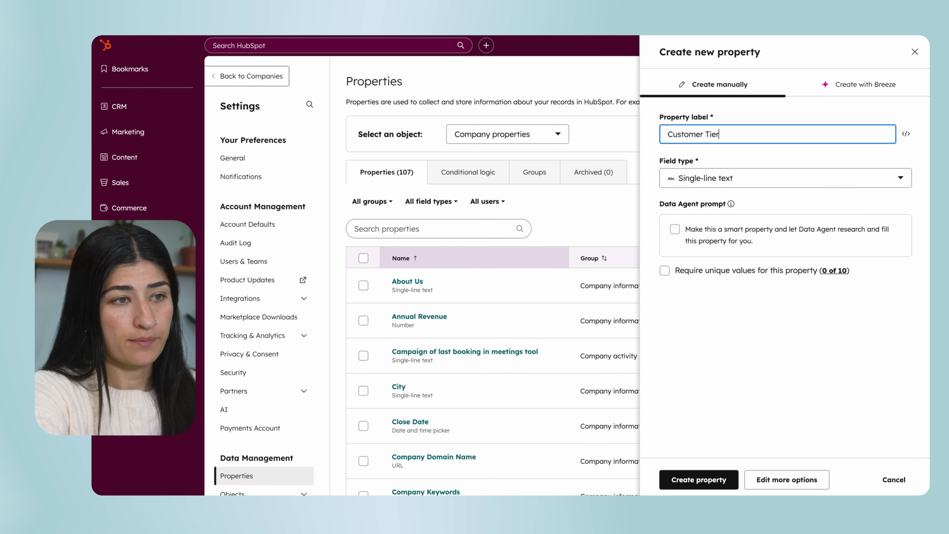
Set the Customer Tier property's field type to Dropdown select and its option style to With dot.
{"action": "left_click", "coordinate": [712, 176]}
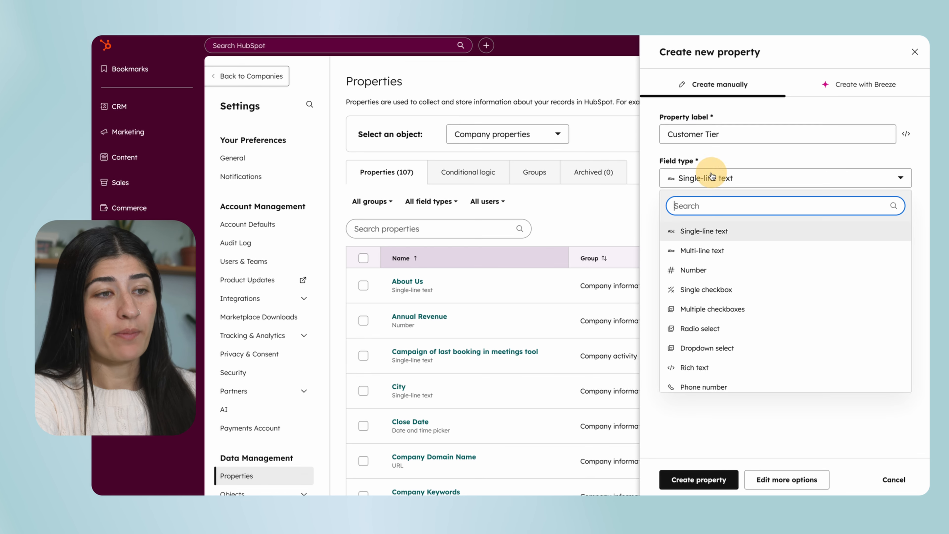
{"action": "scroll", "coordinate": [763, 360], "scroll_direction": "down", "scroll_amount": 5}
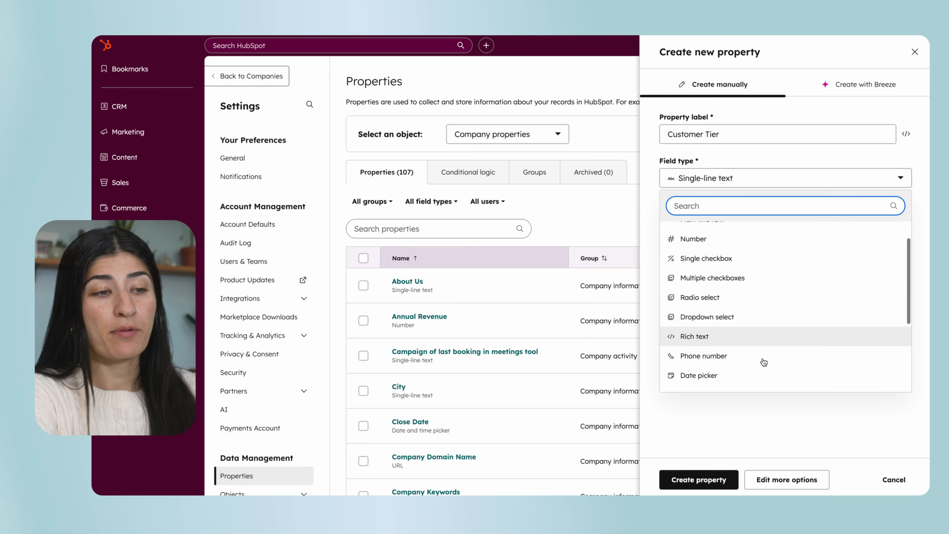
{"action": "scroll", "coordinate": [763, 361], "scroll_direction": "up", "scroll_amount": 5}
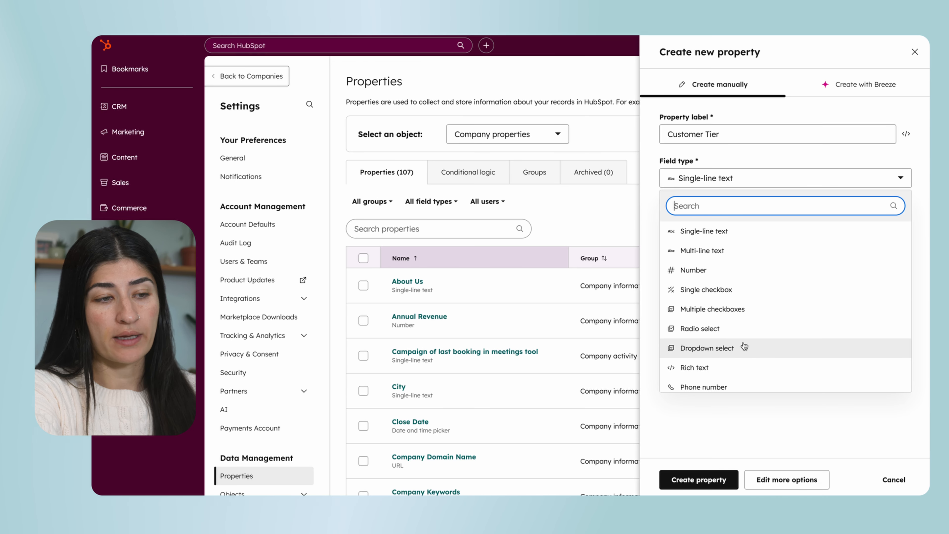
{"action": "scroll", "coordinate": [740, 348], "scroll_direction": "down", "scroll_amount": 1}
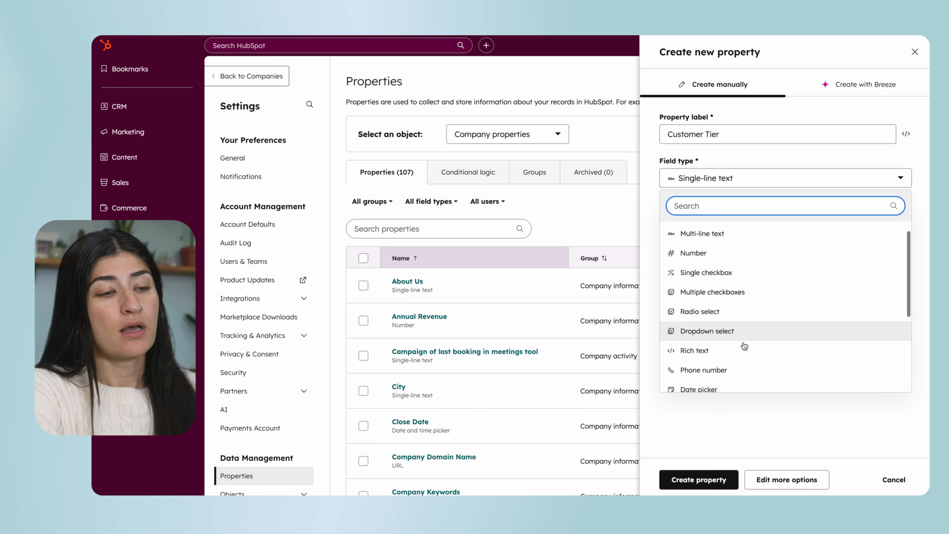
{"action": "left_click", "coordinate": [752, 326]}
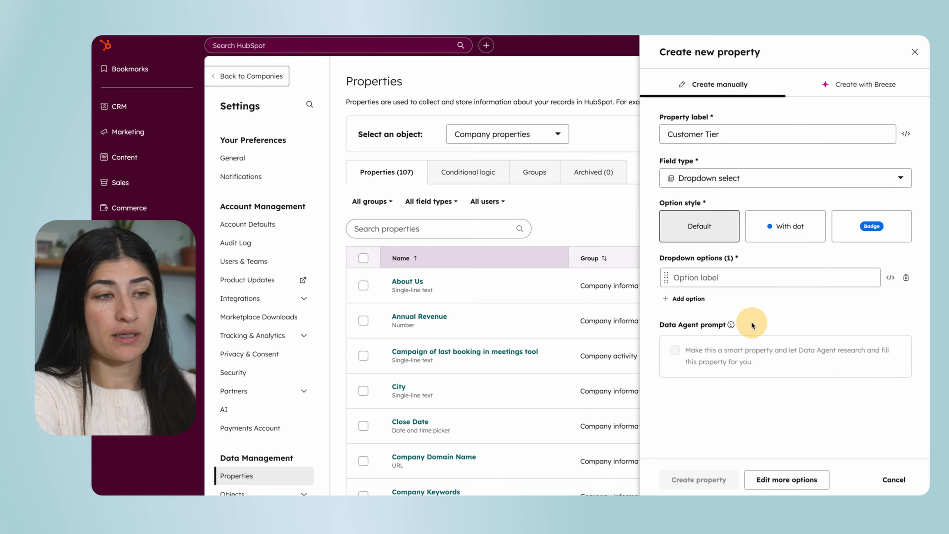
{"action": "left_click", "coordinate": [792, 231]}
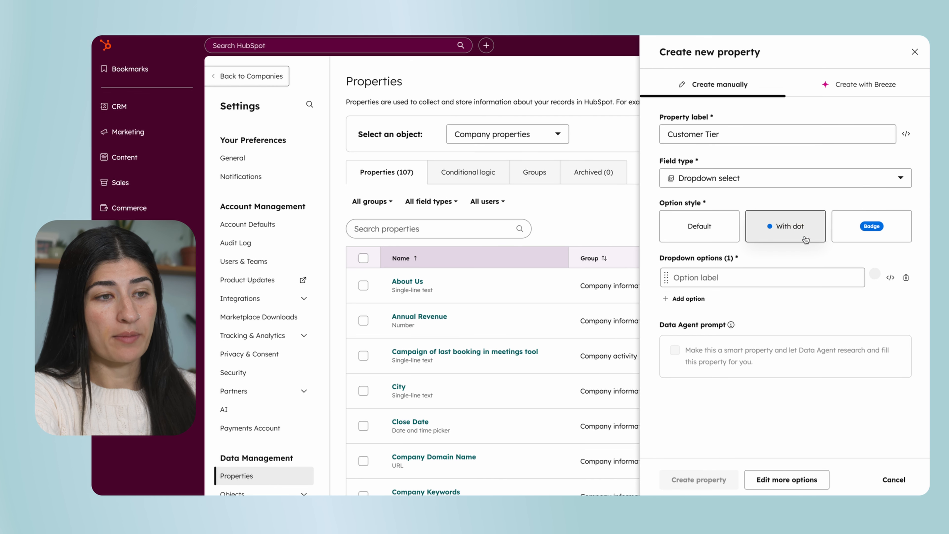
Add the dropdown options SMB, Mid-Market and Enterprise to Customer Tier and create the property.
{"action": "left_click", "coordinate": [685, 298]}
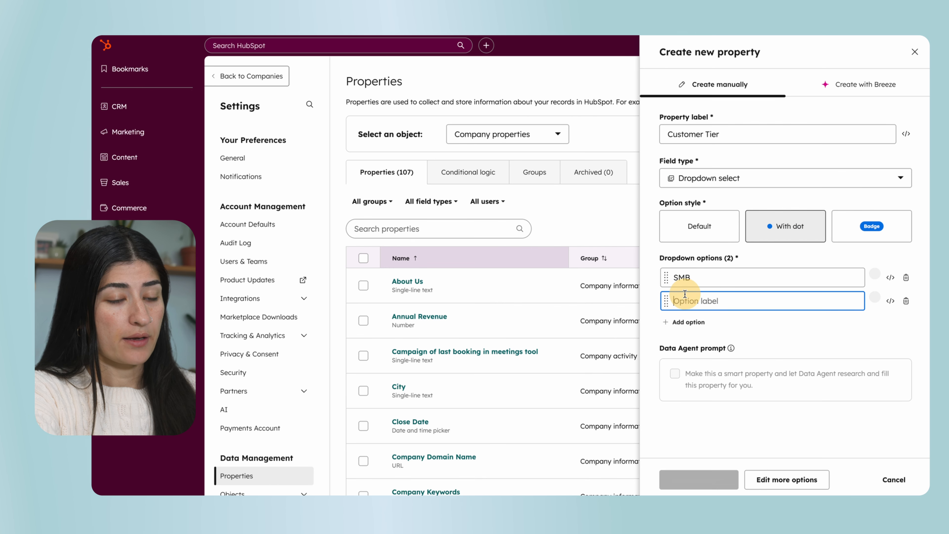
{"action": "type", "text": ", Mid-Market, Enterprise"}
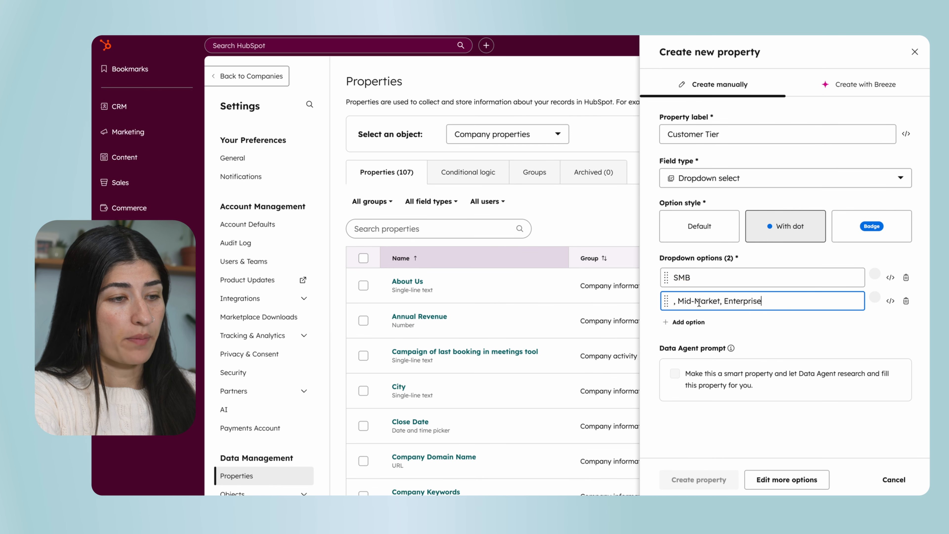
{"action": "left_click_drag", "start_coordinate": [678, 301], "coordinate": [651, 303]}
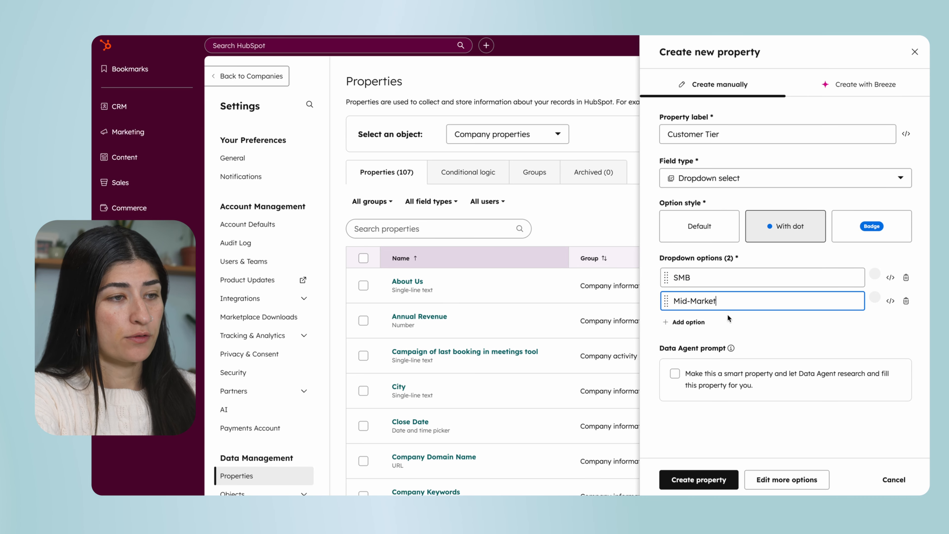
{"action": "left_click", "coordinate": [688, 322]}
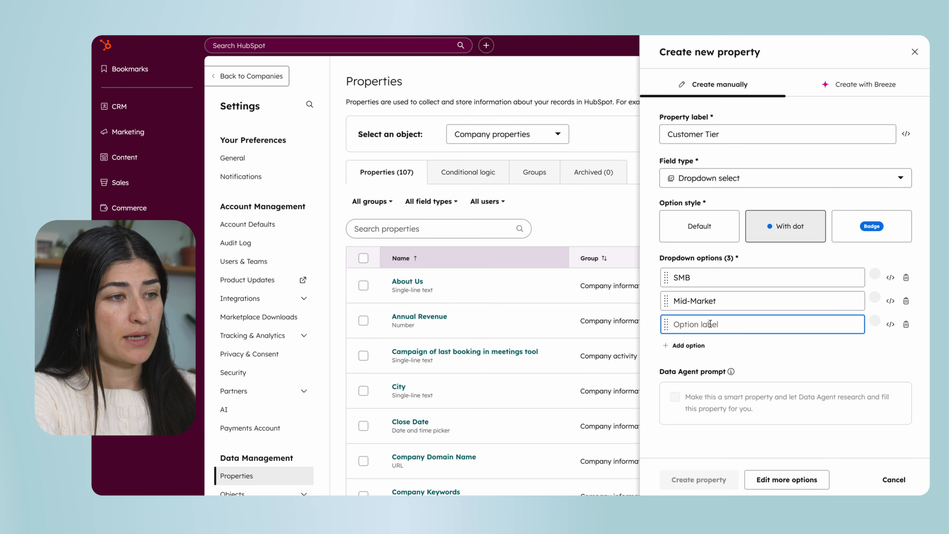
{"action": "type", "text": "Enterprise"}
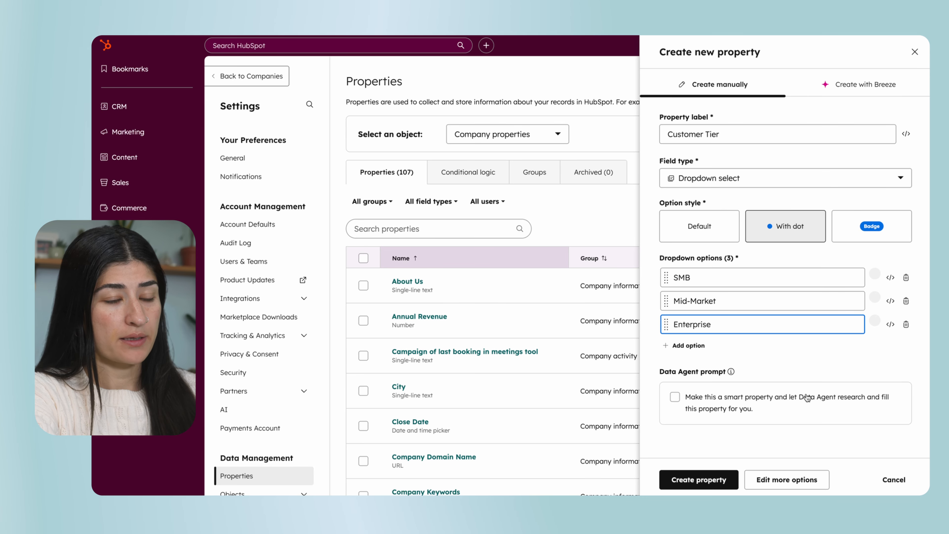
{"action": "left_click", "coordinate": [699, 483]}
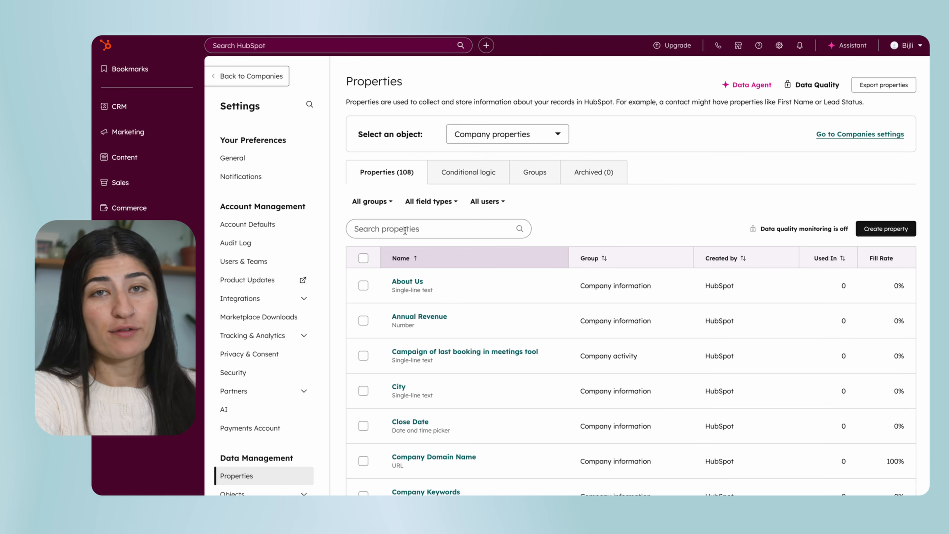
Search the company properties for "customer" to check the new property, and return to the Companies list.
{"action": "left_click", "coordinate": [459, 231]}
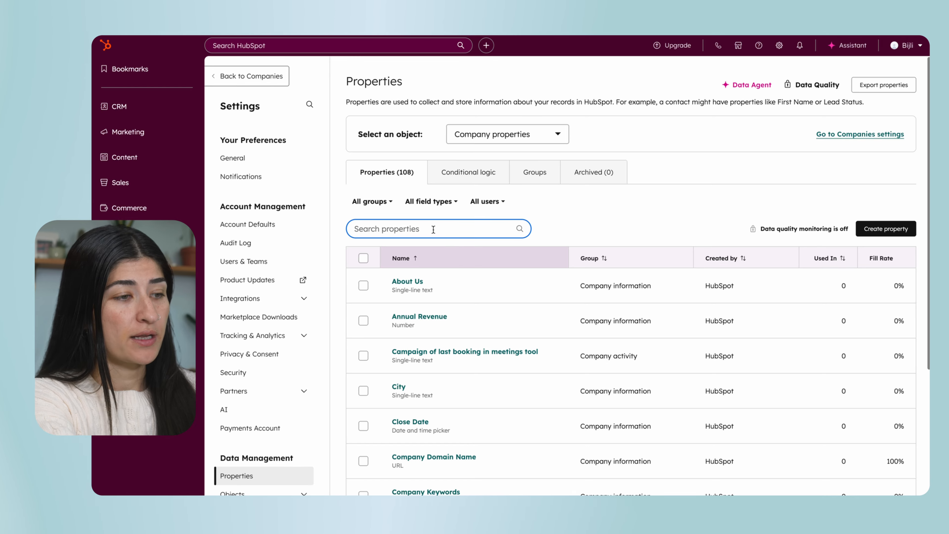
{"action": "type", "text": "customer"}
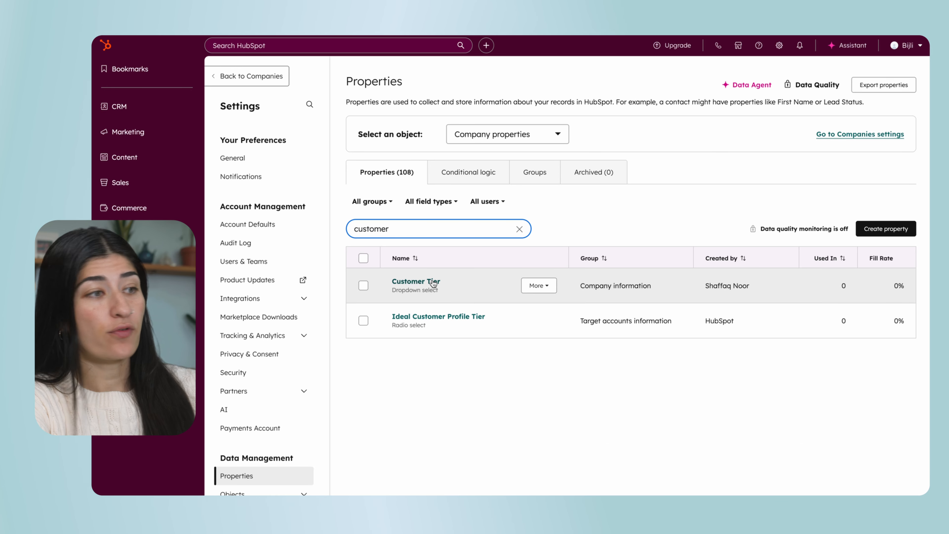
{"action": "left_click", "coordinate": [260, 76]}
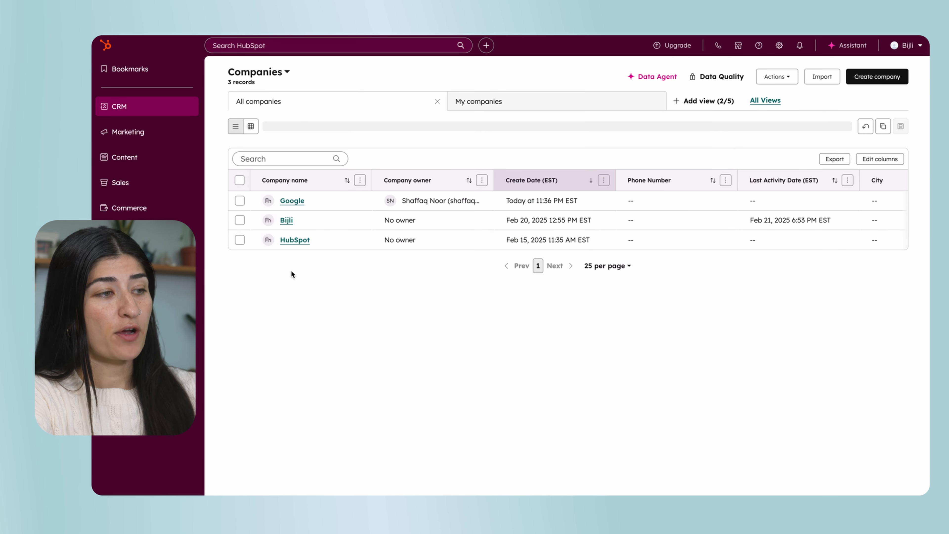
Find the Customer Tier property in the Google record's full property list and clear its value.
{"action": "left_click", "coordinate": [289, 199]}
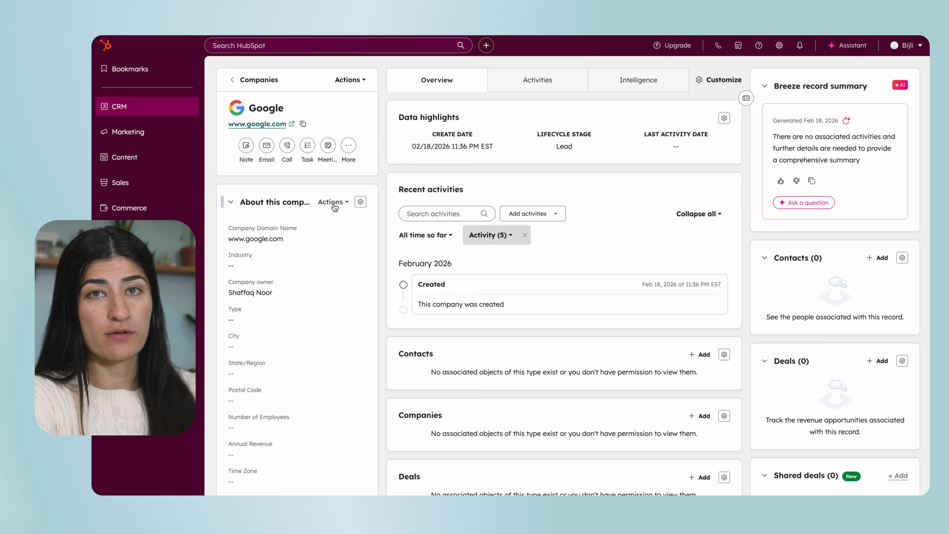
{"action": "left_click", "coordinate": [334, 202]}
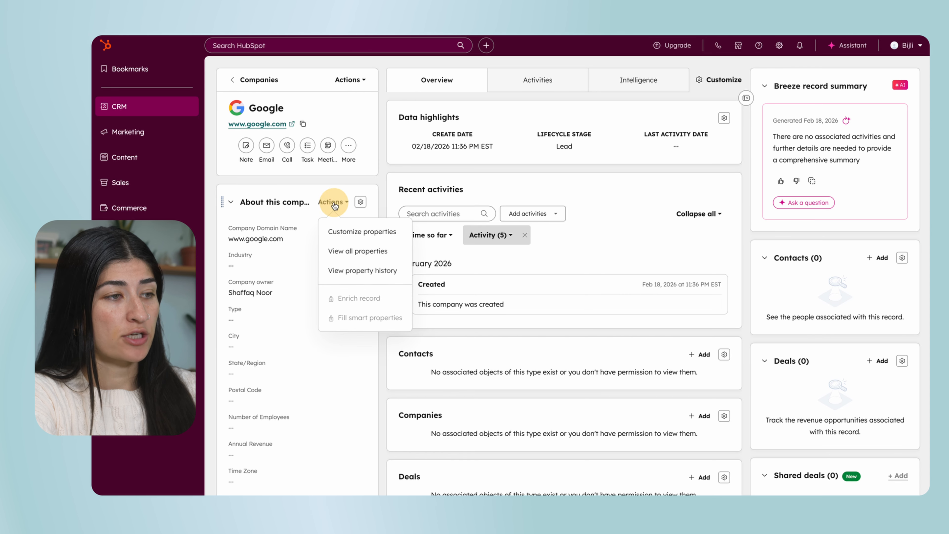
{"action": "left_click", "coordinate": [380, 253]}
{"action": "type", "text": "cust"}
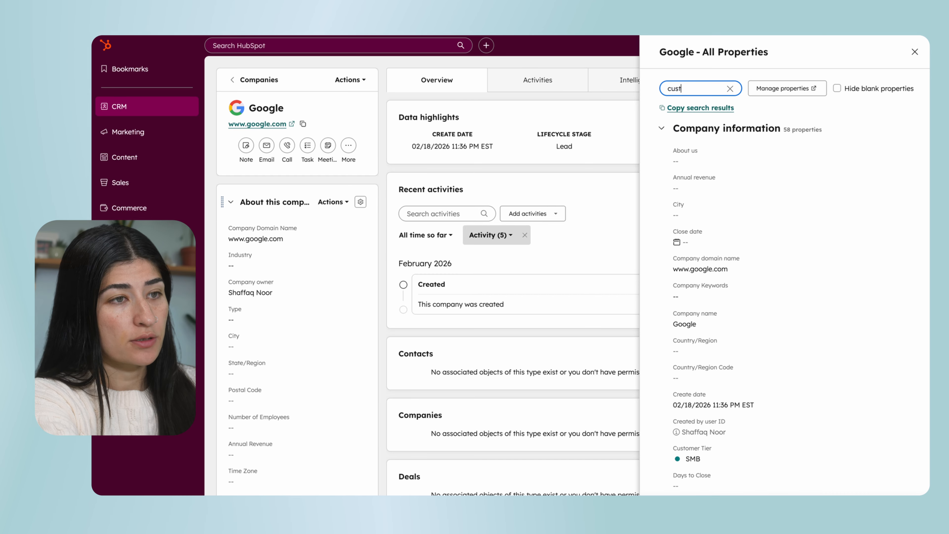
{"action": "left_click", "coordinate": [677, 166]}
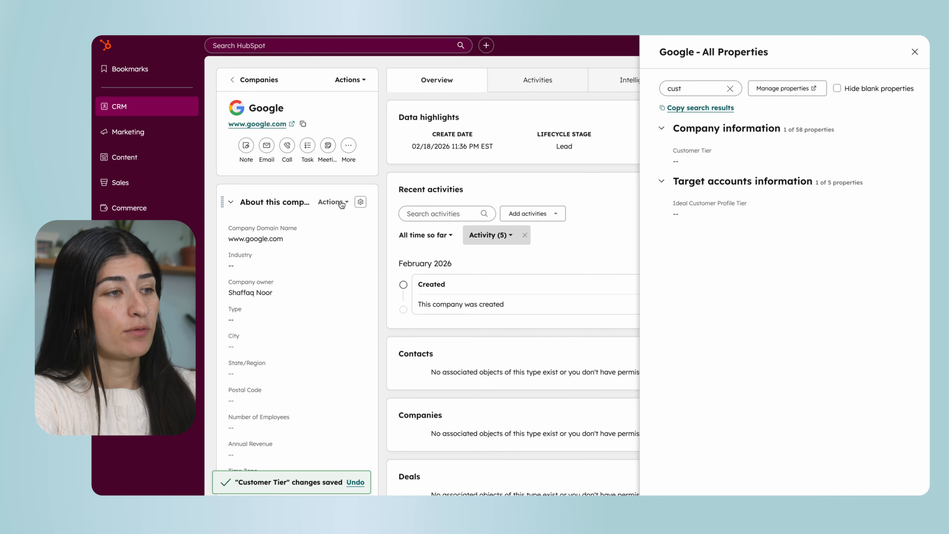
Edit the About this company card and add the Customer Tier property to it, searching the properties for "custo".
{"action": "left_click", "coordinate": [360, 202]}
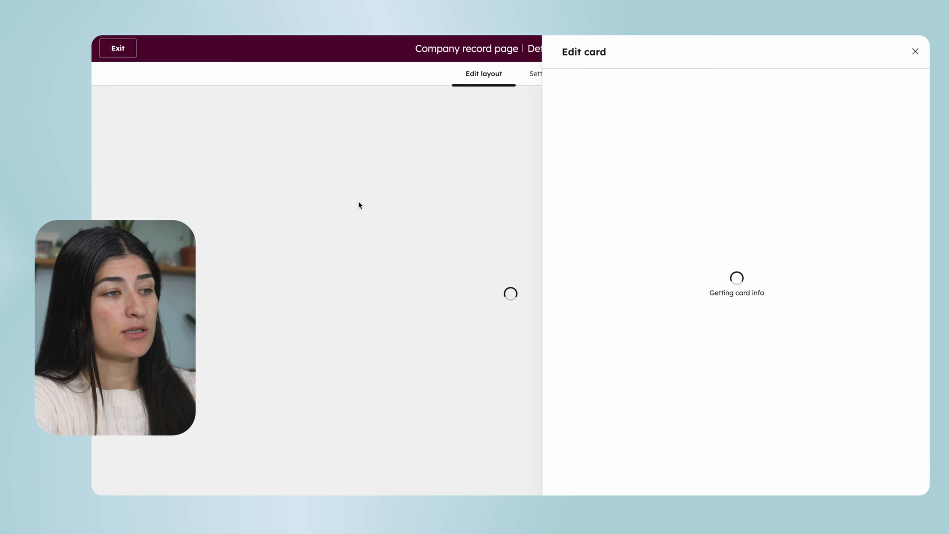
{"action": "left_click", "coordinate": [272, 228]}
{"action": "left_click", "coordinate": [274, 204]}
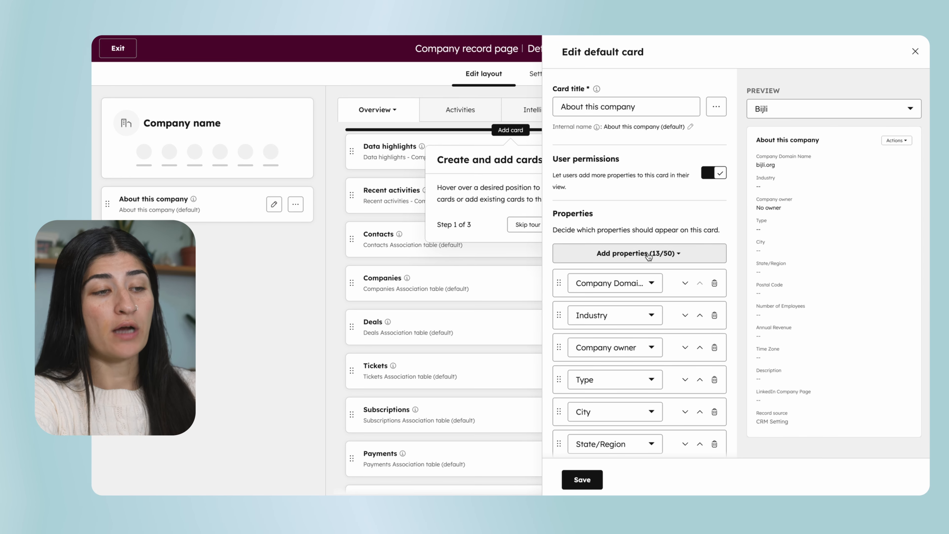
{"action": "left_click", "coordinate": [648, 254]}
{"action": "type", "text": "custo"}
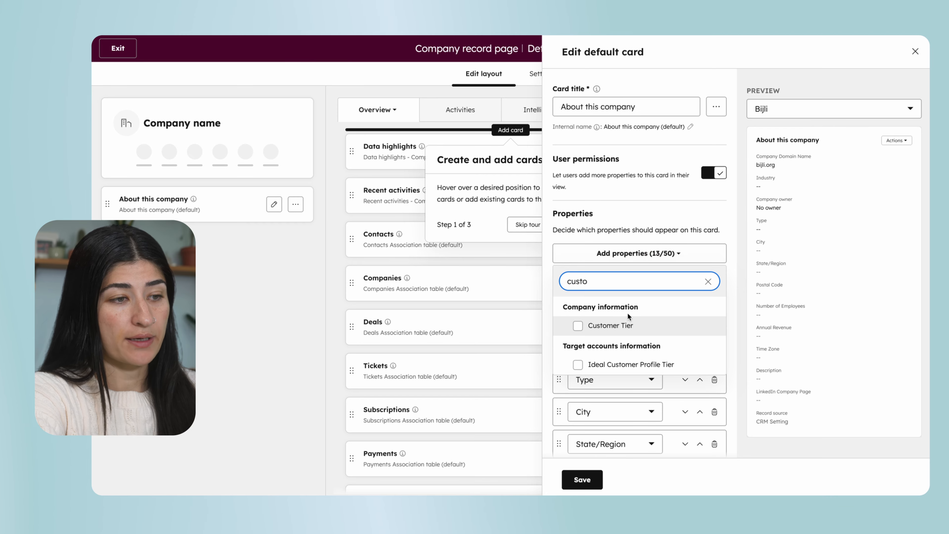
{"action": "left_click", "coordinate": [577, 325]}
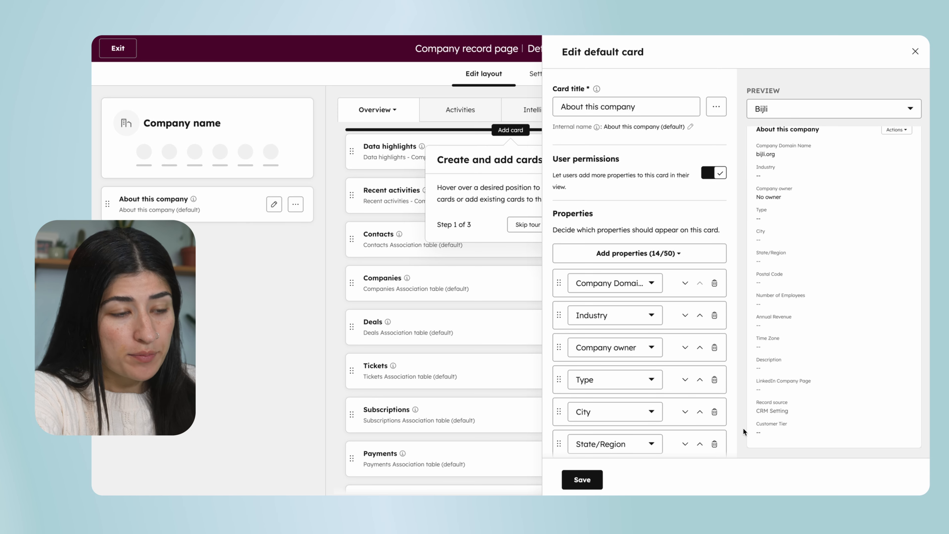
Move Customer Tier between Type and City on the card, save the card, and save and exit the record layout.
{"action": "scroll", "coordinate": [657, 411], "scroll_direction": "down", "scroll_amount": 7}
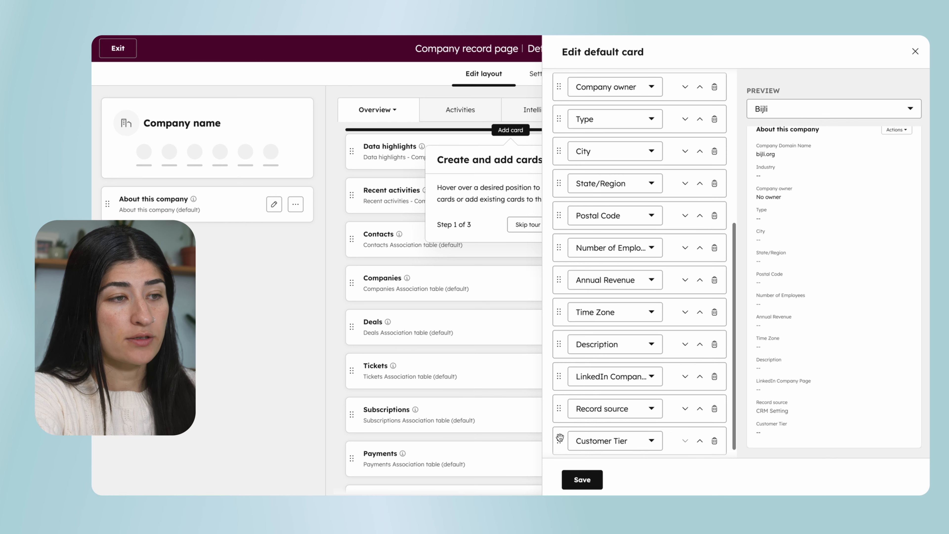
{"action": "left_click_drag", "start_coordinate": [557, 439], "coordinate": [578, 159]}
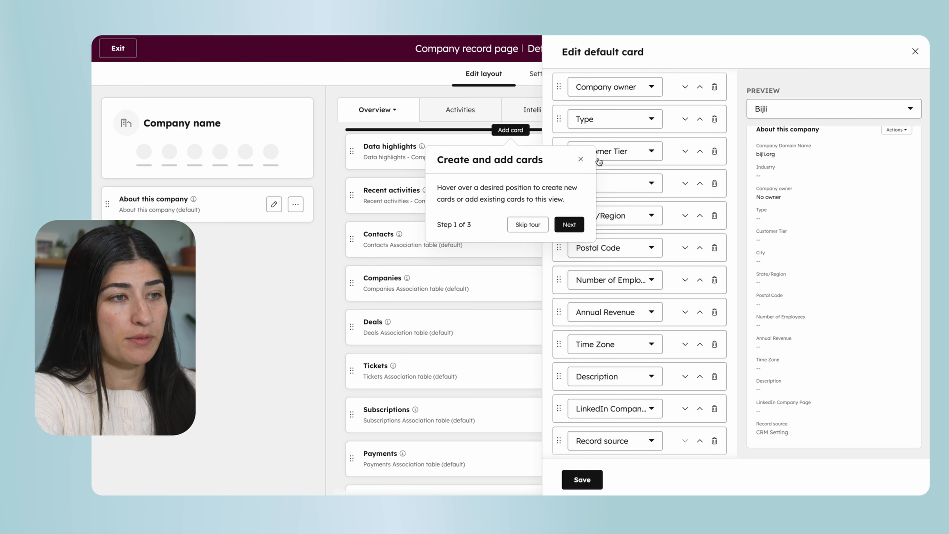
{"action": "left_click", "coordinate": [580, 161]}
{"action": "left_click", "coordinate": [455, 110]}
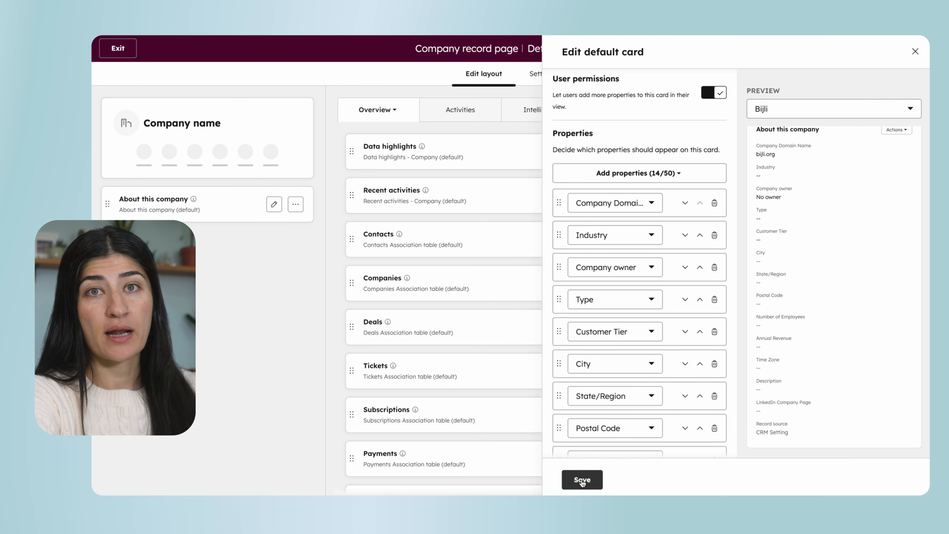
{"action": "left_click", "coordinate": [582, 481]}
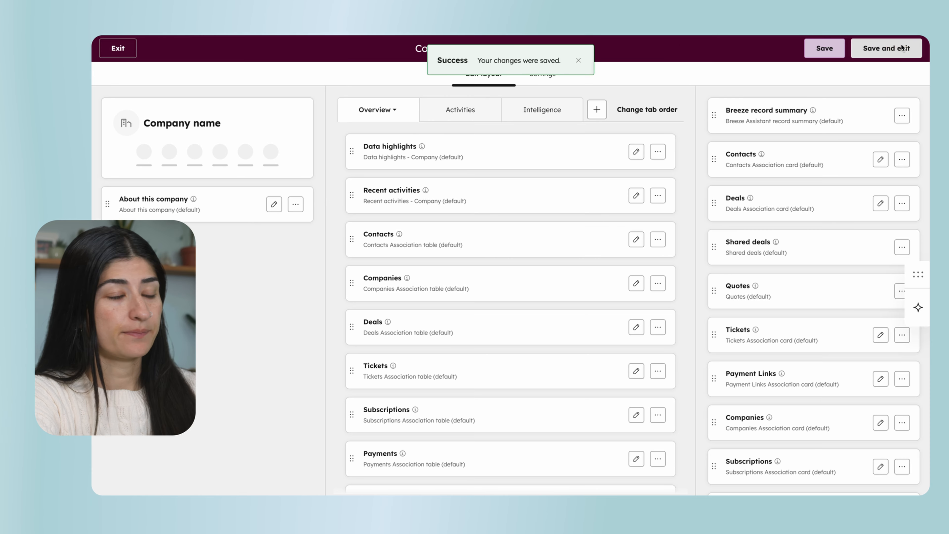
{"action": "left_click", "coordinate": [902, 48]}
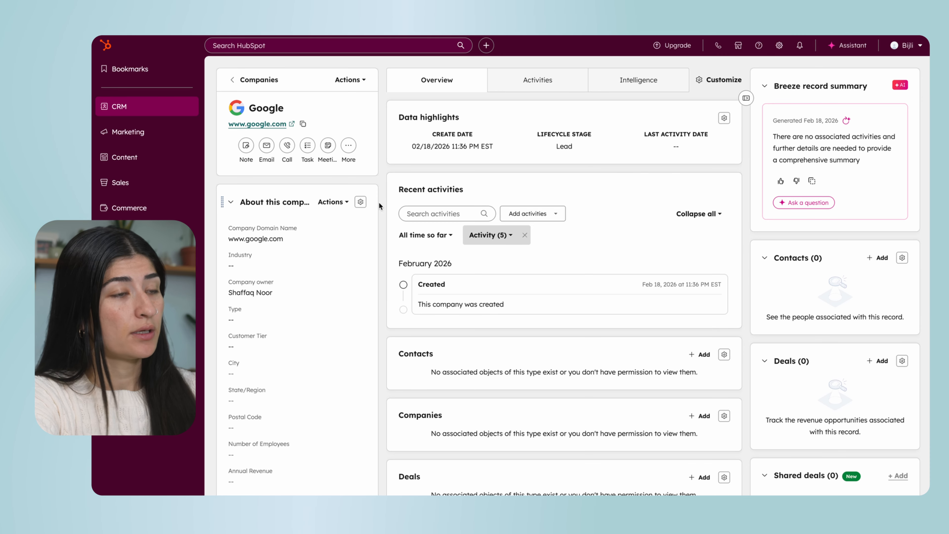
Set the Google company's Customer Tier to Enterprise in the About this company card.
{"action": "scroll", "coordinate": [336, 243], "scroll_direction": "down", "scroll_amount": 1}
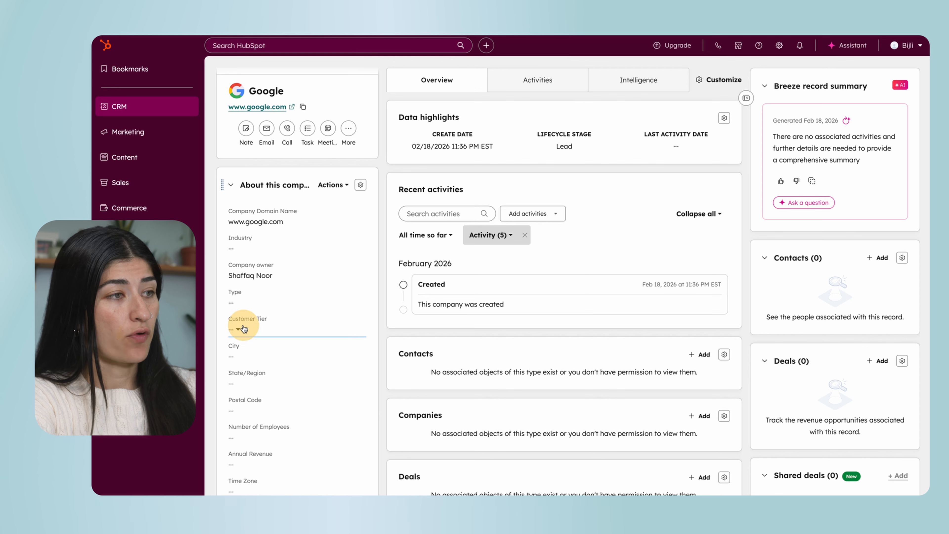
{"action": "left_click", "coordinate": [244, 329]}
{"action": "left_click", "coordinate": [265, 411]}
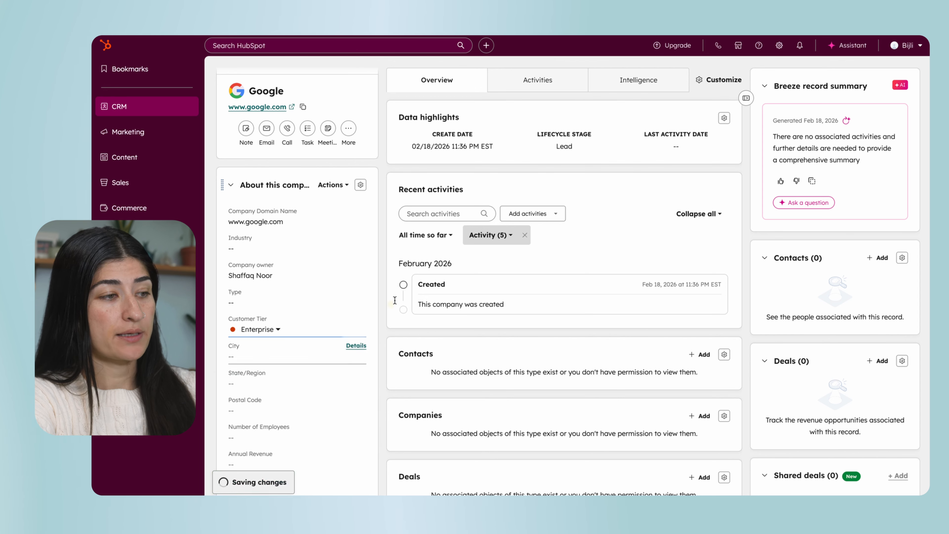
{"action": "scroll", "coordinate": [239, 112], "scroll_direction": "up", "scroll_amount": 1}
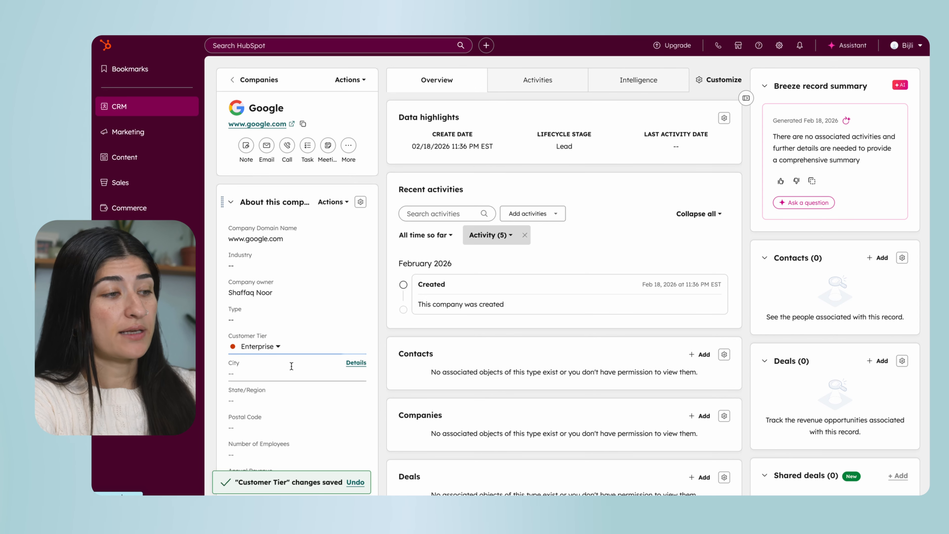
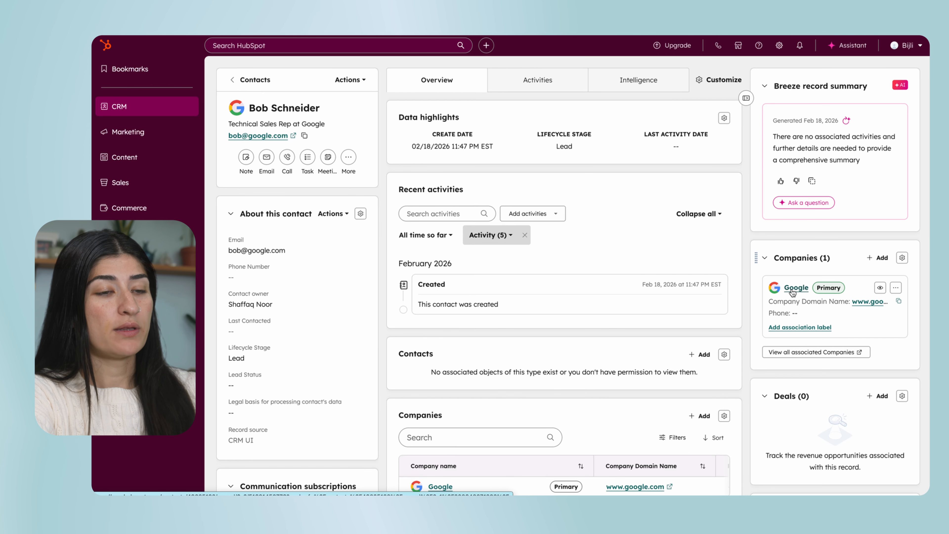
Open the Google company from the contact record and start a new associated deal named "Google - New Enterprise Deal".
{"action": "left_click", "coordinate": [793, 289]}
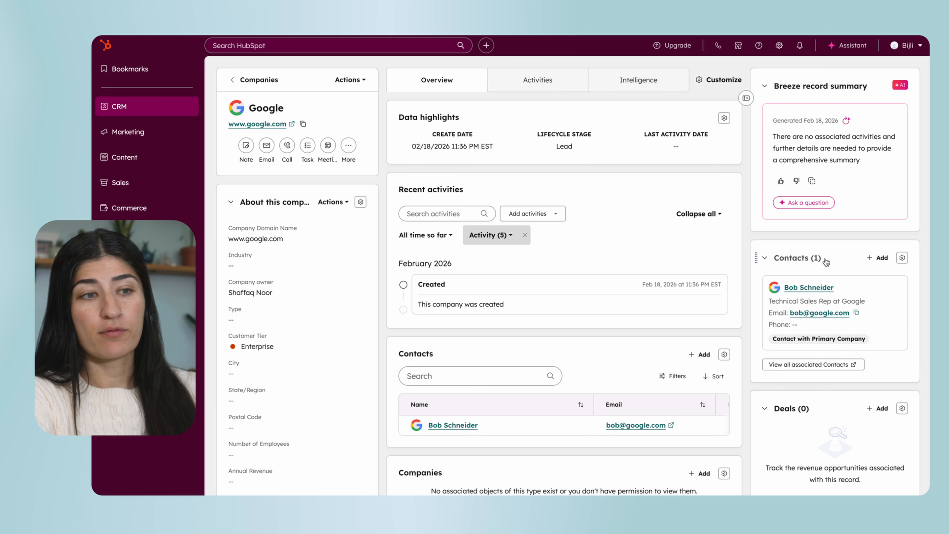
{"action": "scroll", "coordinate": [833, 371], "scroll_direction": "down", "scroll_amount": 2}
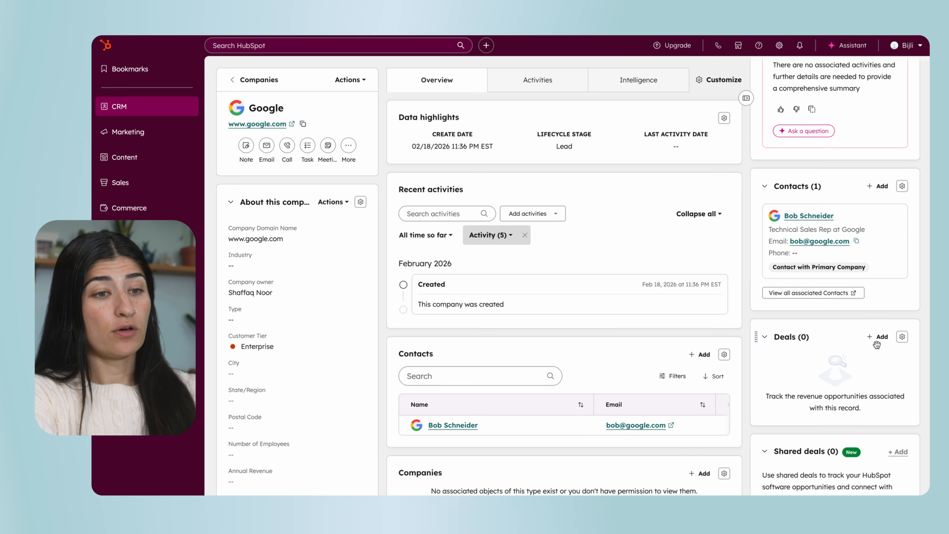
{"action": "scroll", "coordinate": [872, 309], "scroll_direction": "down", "scroll_amount": 2}
{"action": "left_click", "coordinate": [880, 253]}
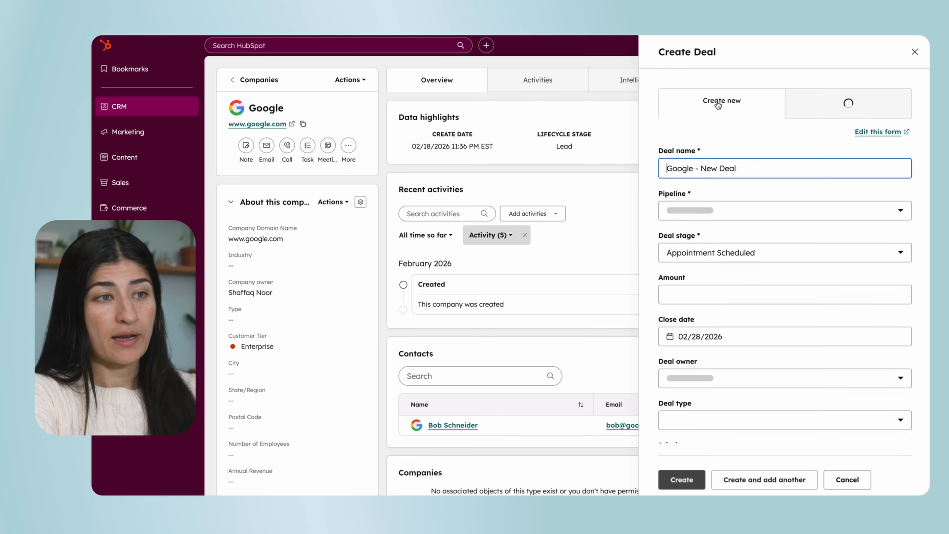
{"action": "left_click_drag", "start_coordinate": [735, 164], "coordinate": [719, 178]}
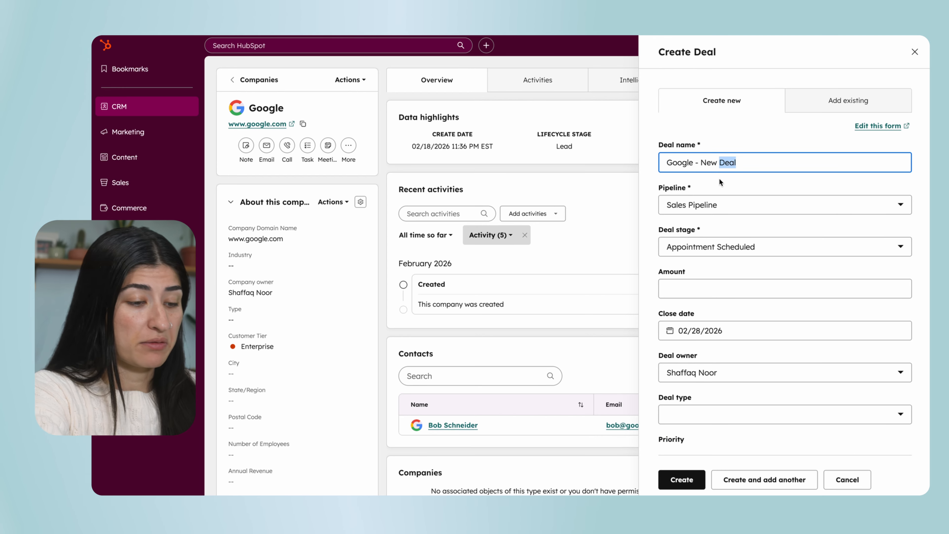
{"action": "key", "text": "Left"}
{"action": "type", "text": "Enterprise"}
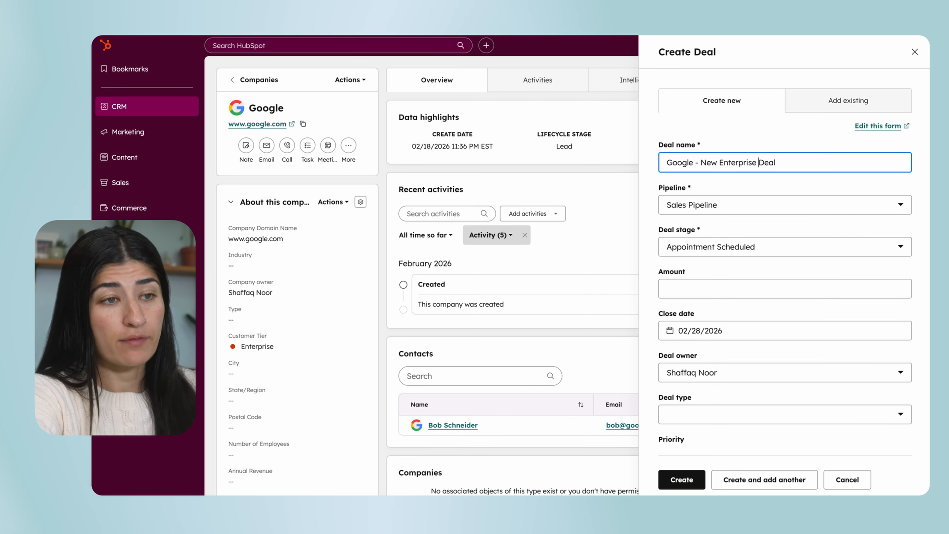
{"action": "scroll", "coordinate": [792, 154], "scroll_direction": "down", "scroll_amount": 1}
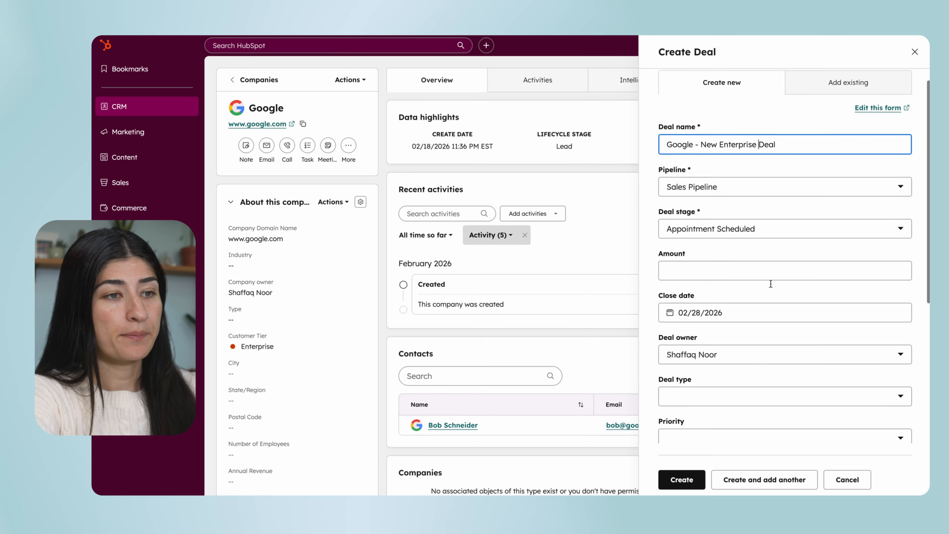
Choose Sales Pipeline for the deal, set its amount to 500000 and create the deal.
{"action": "left_click", "coordinate": [728, 171]}
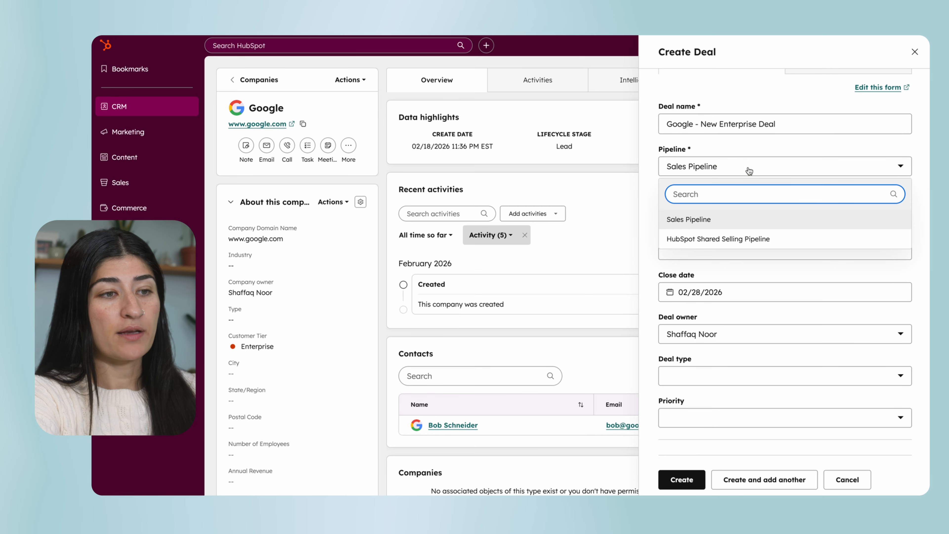
{"action": "left_click", "coordinate": [751, 217]}
{"action": "scroll", "coordinate": [731, 210], "scroll_direction": "down", "scroll_amount": 1}
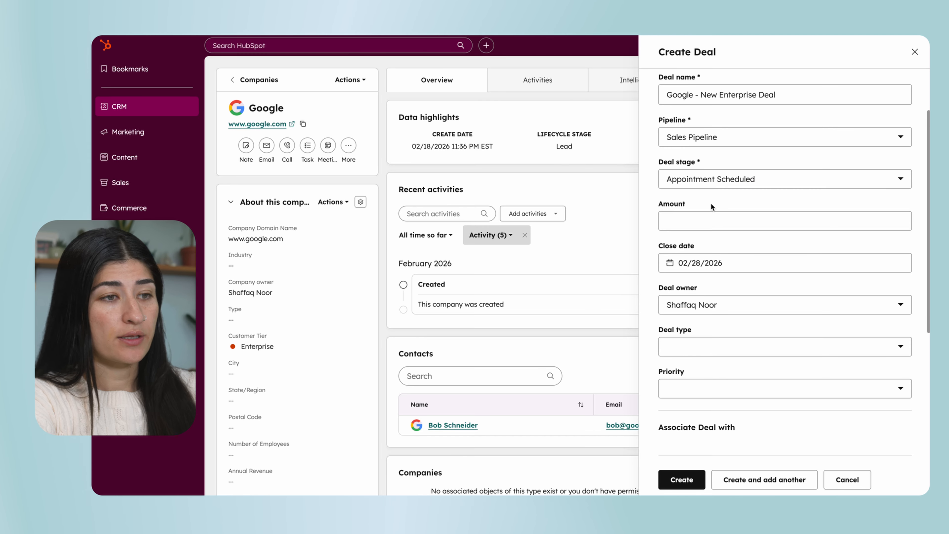
{"action": "left_click", "coordinate": [701, 219]}
{"action": "type", "text": "500000"}
{"action": "left_click", "coordinate": [691, 460]}
{"action": "left_click", "coordinate": [682, 479]}
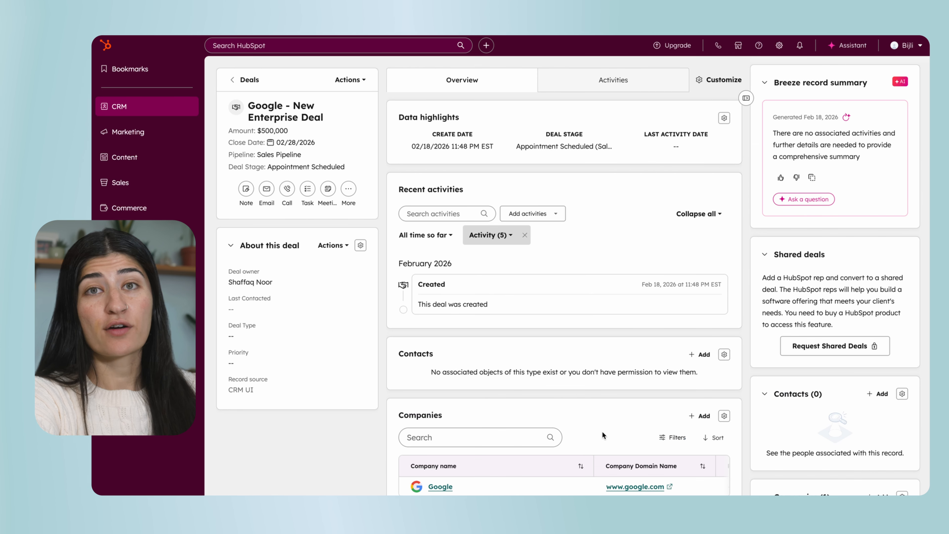
Go from the new deal to its associated Google company record and review the contact and deal associations there.
{"action": "scroll", "coordinate": [822, 385], "scroll_direction": "down", "scroll_amount": 5}
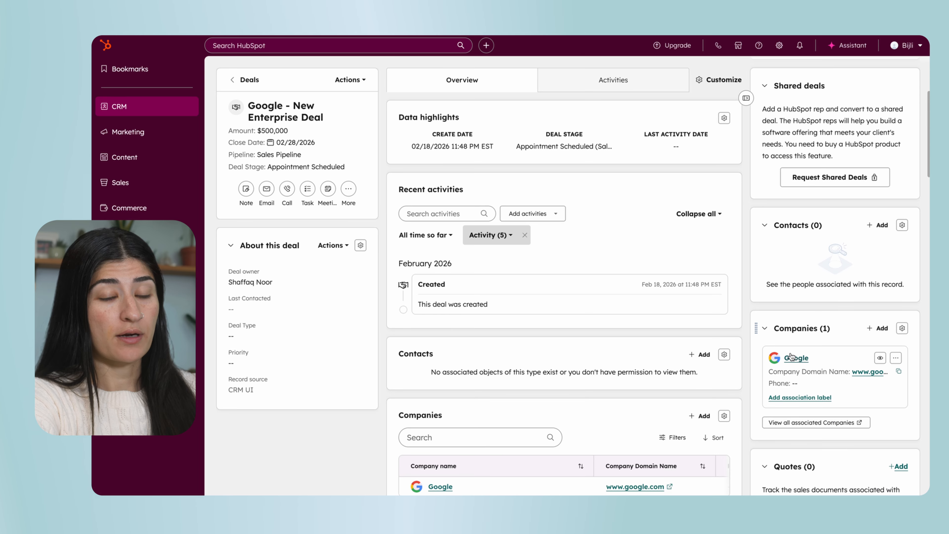
{"action": "left_click", "coordinate": [791, 357]}
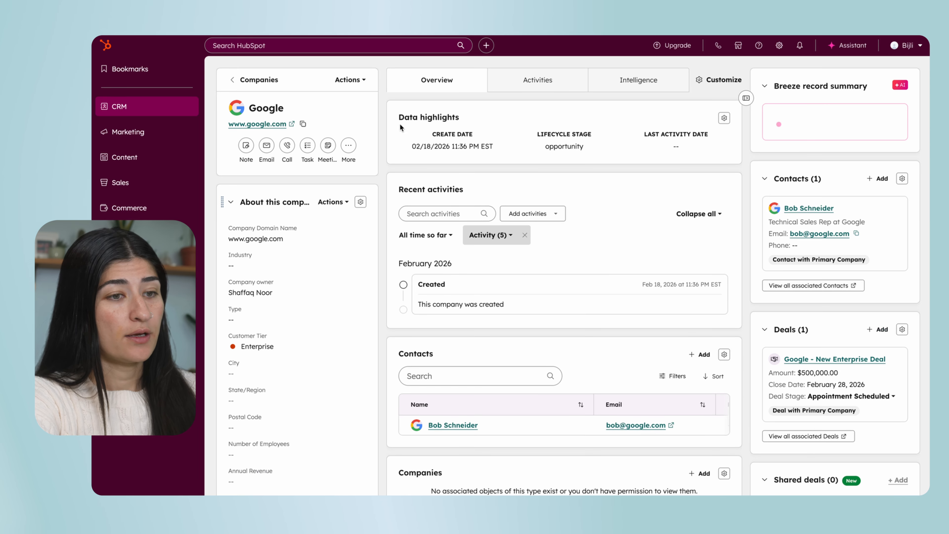
{"action": "scroll", "coordinate": [911, 246], "scroll_direction": "down", "scroll_amount": 1}
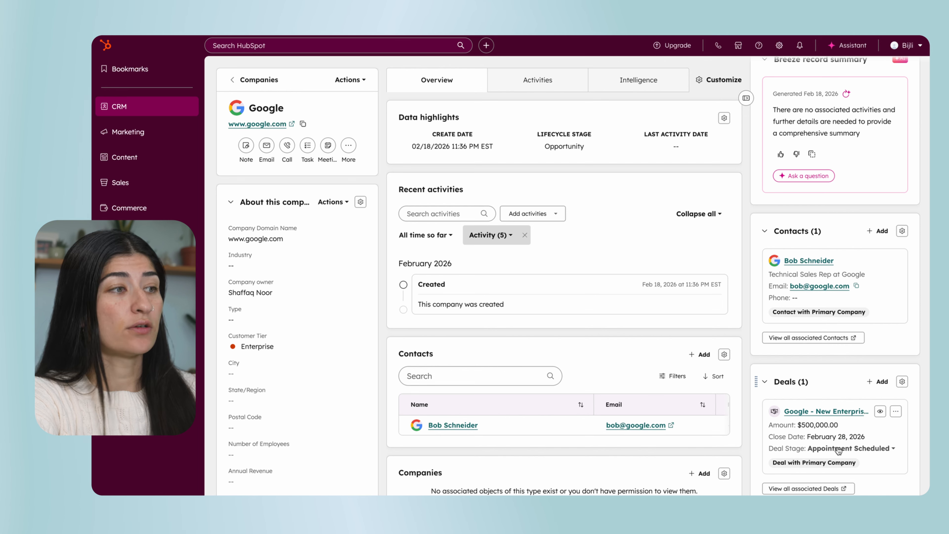
{"action": "scroll", "coordinate": [272, 250], "scroll_direction": "down", "scroll_amount": 2}
{"action": "scroll", "coordinate": [271, 250], "scroll_direction": "up", "scroll_amount": 2}
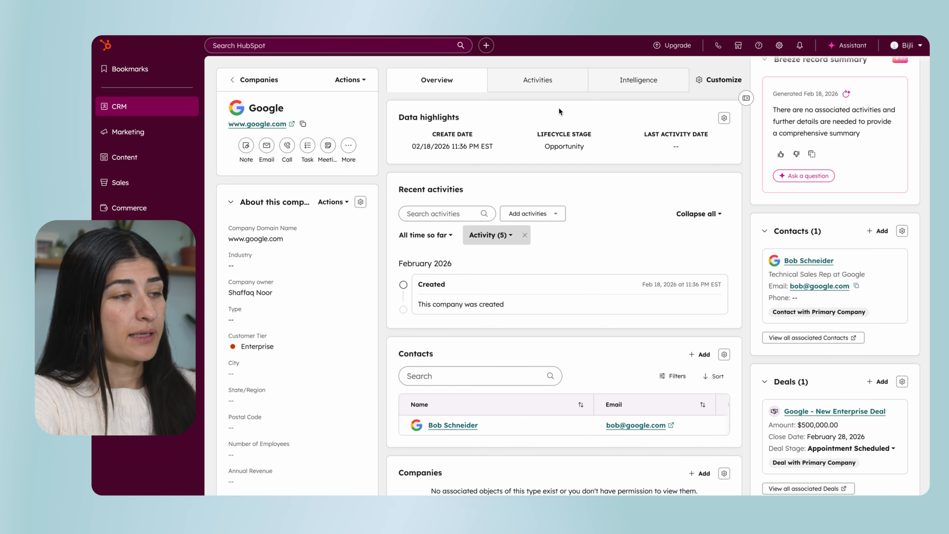
Open the Google company's activities, start a new note and check which records it is associated with.
{"action": "left_click", "coordinate": [551, 79]}
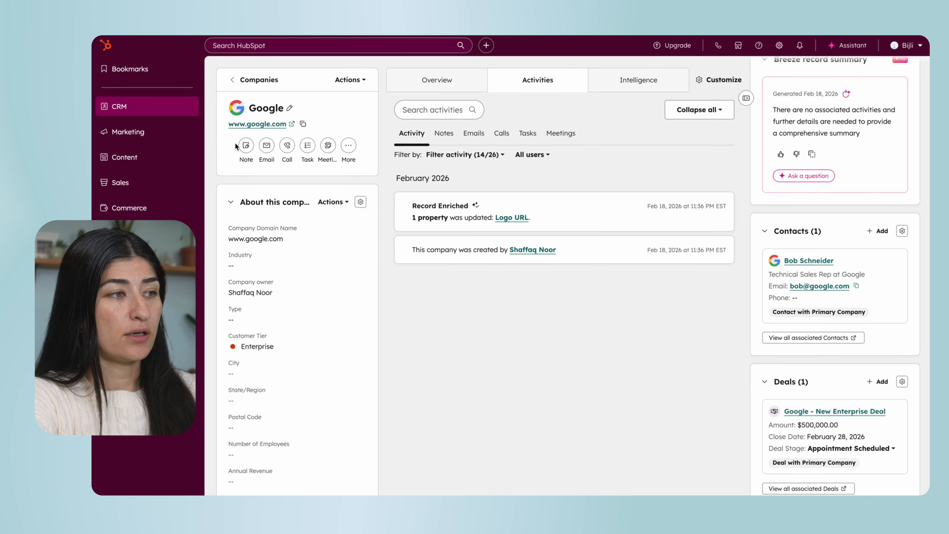
{"action": "left_click", "coordinate": [246, 145]}
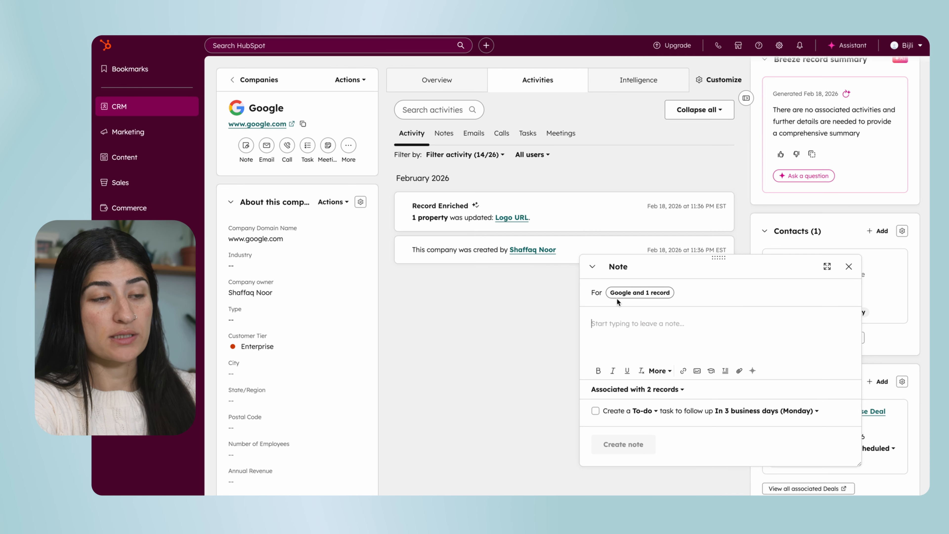
{"action": "left_click", "coordinate": [637, 389]}
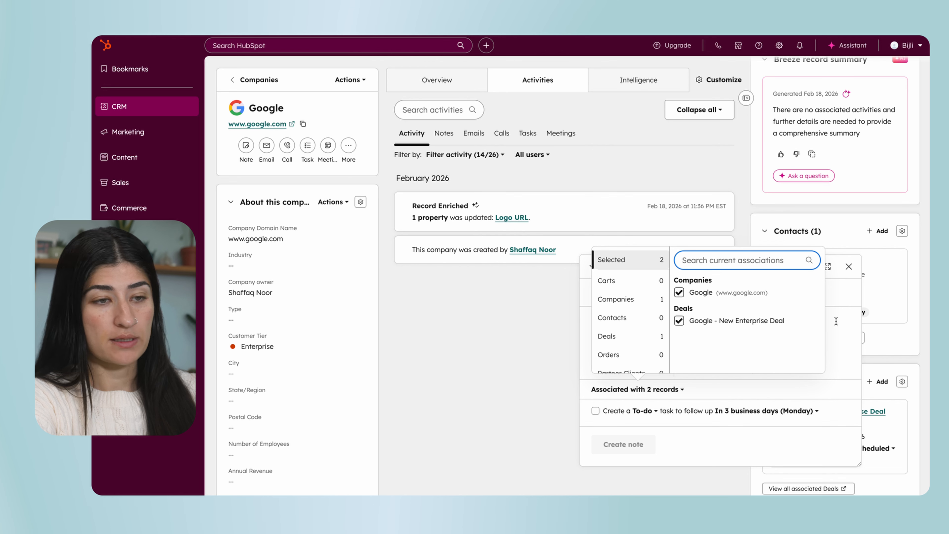
{"action": "left_click", "coordinate": [841, 328]}
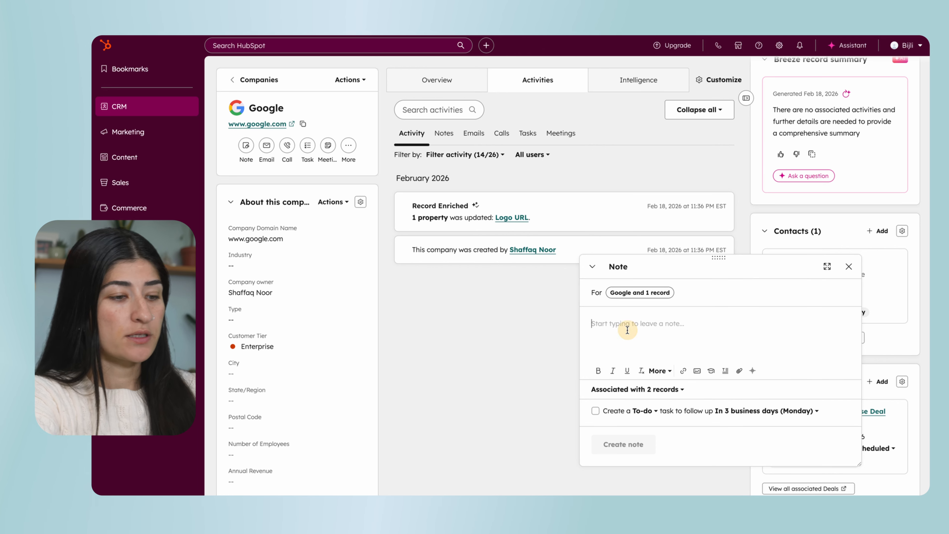
Write the note about a great call with the Google contact discussing potential partnerships, add a To-do follow-up in 3 business days, and create it.
{"action": "type", "text": "I had a grea"}
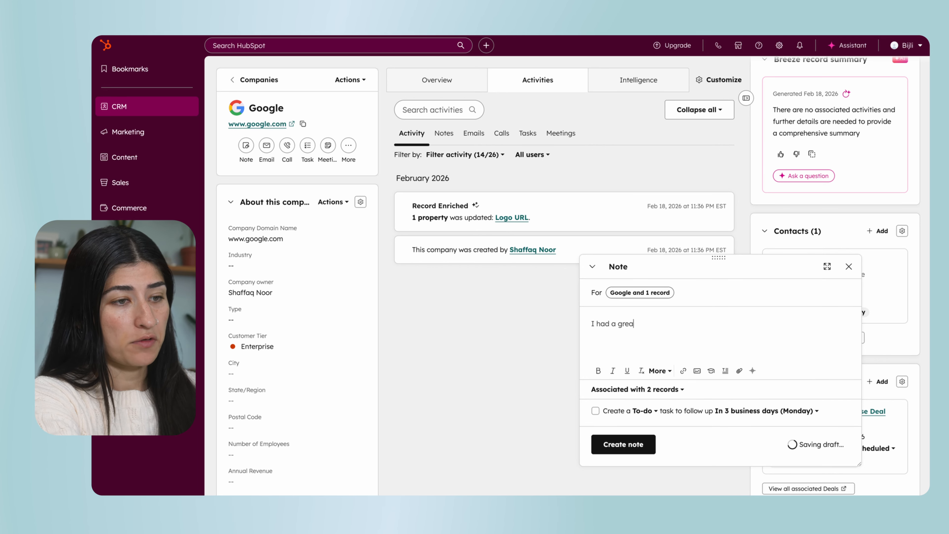
{"action": "type", "text": "t call with Bob at G"}
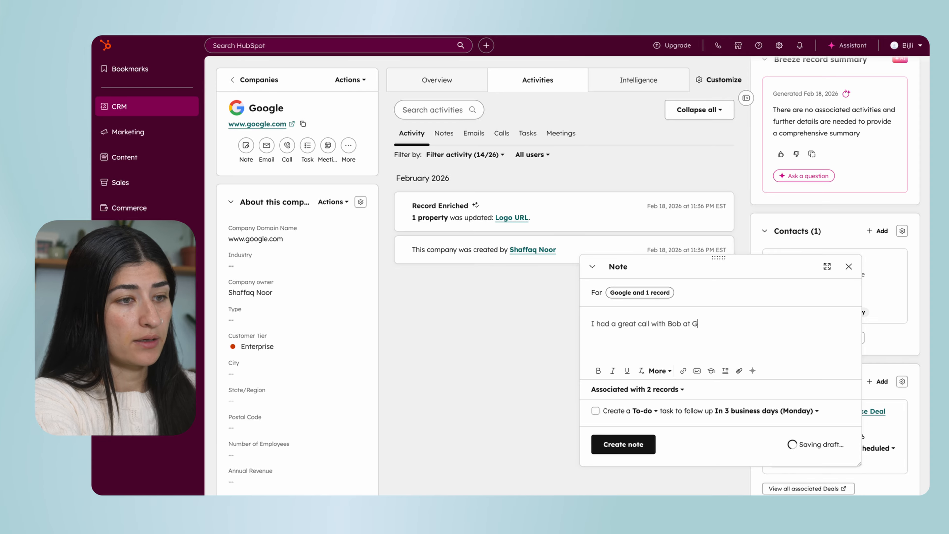
{"action": "type", "text": "oogle. We were discussing potenti"}
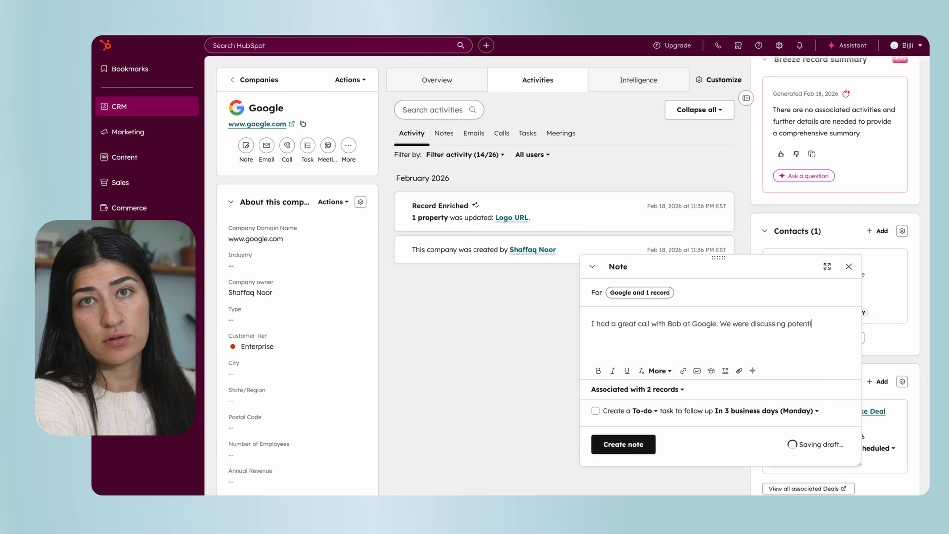
{"action": "type", "text": "al partnerships."}
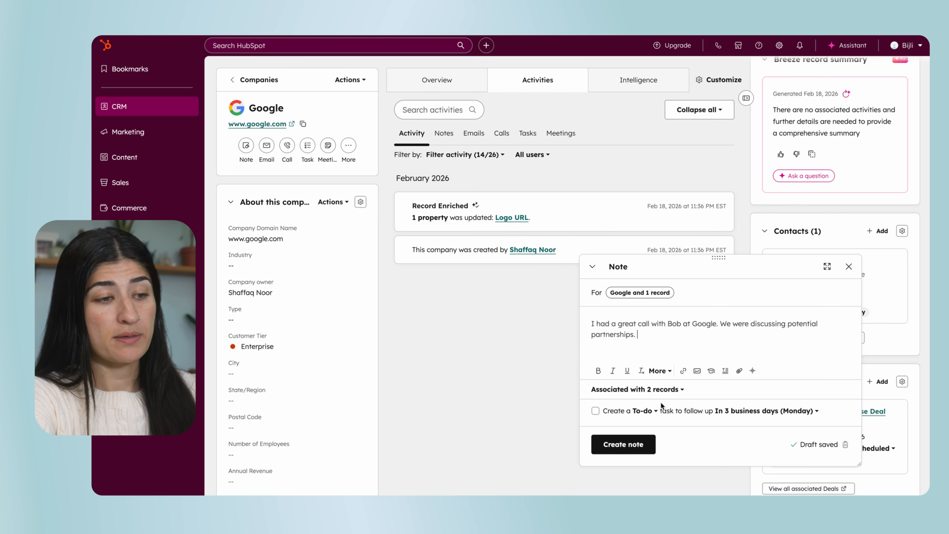
{"action": "left_click", "coordinate": [596, 411]}
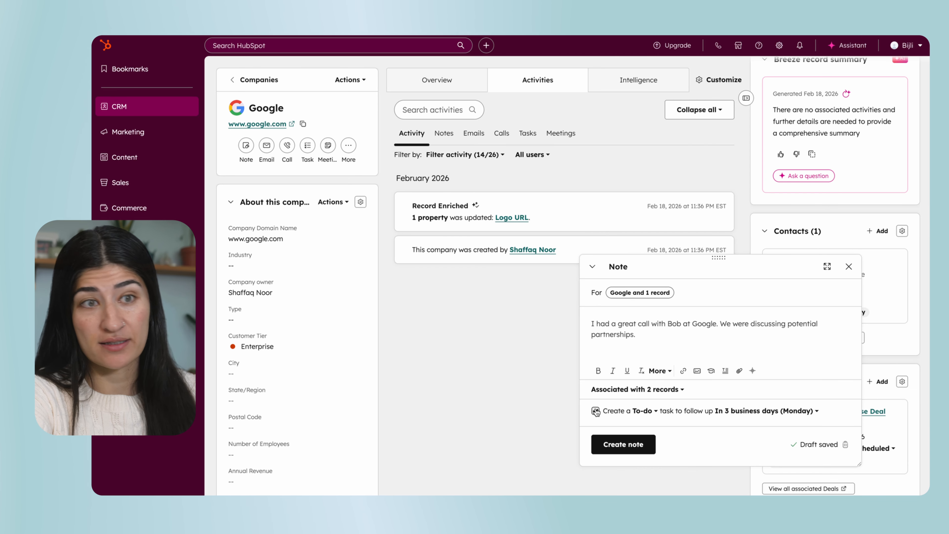
{"action": "left_click", "coordinate": [629, 450]}
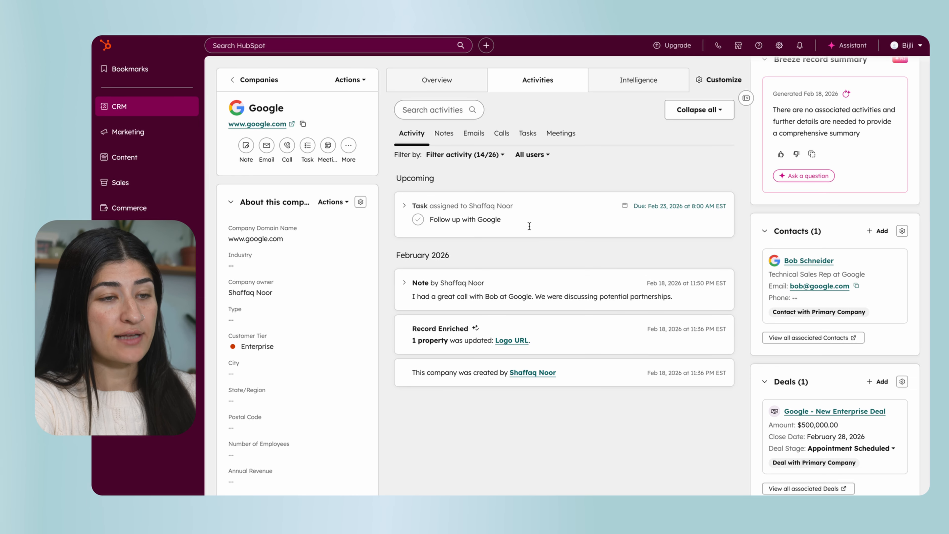
Check the activities on the associated Google - New Enterprise Deal and return to the Google company record.
{"action": "left_click", "coordinate": [811, 412]}
{"action": "left_click", "coordinate": [609, 83]}
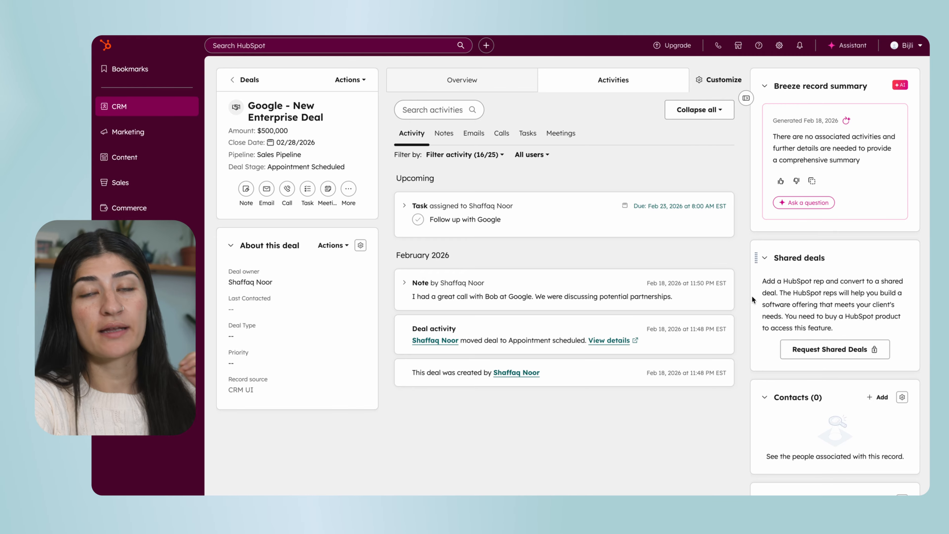
{"action": "scroll", "coordinate": [824, 342], "scroll_direction": "down", "scroll_amount": 8}
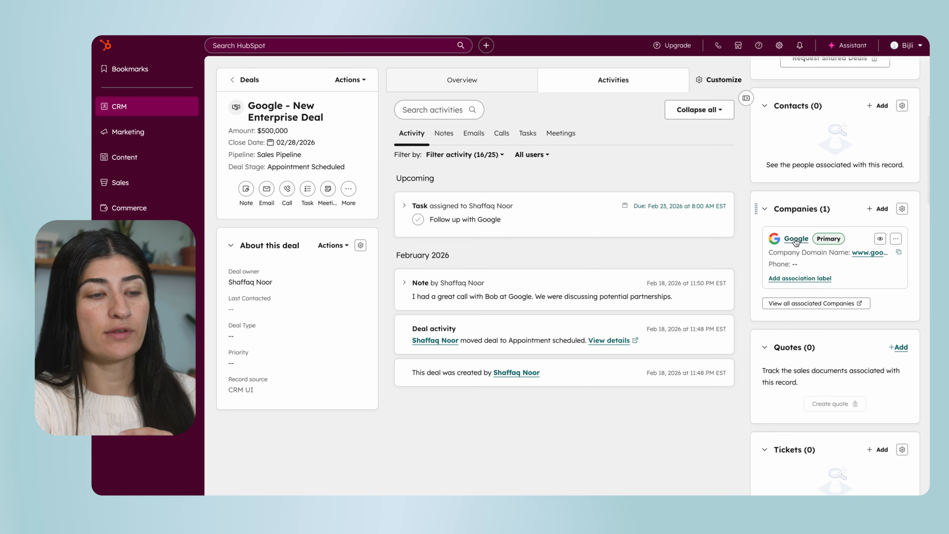
{"action": "left_click", "coordinate": [796, 239]}
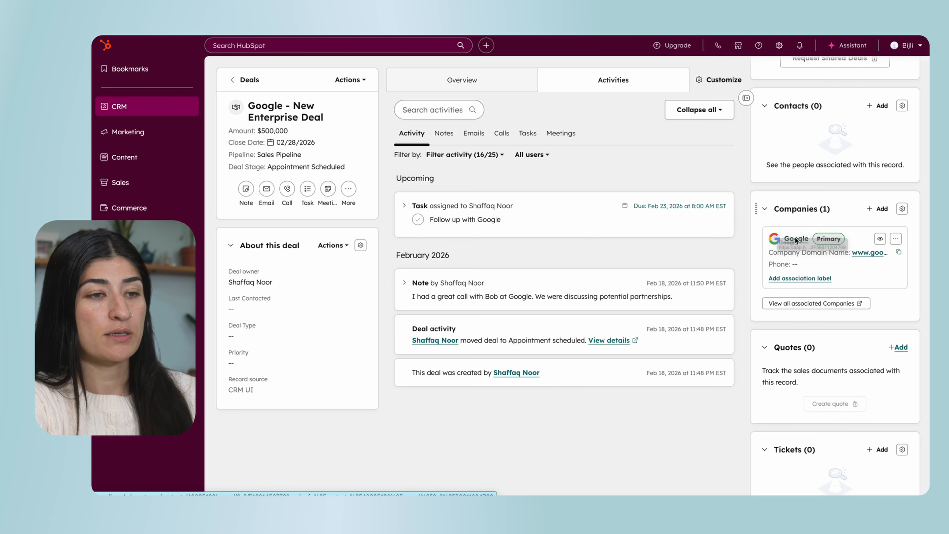
{"action": "left_click", "coordinate": [796, 239]}
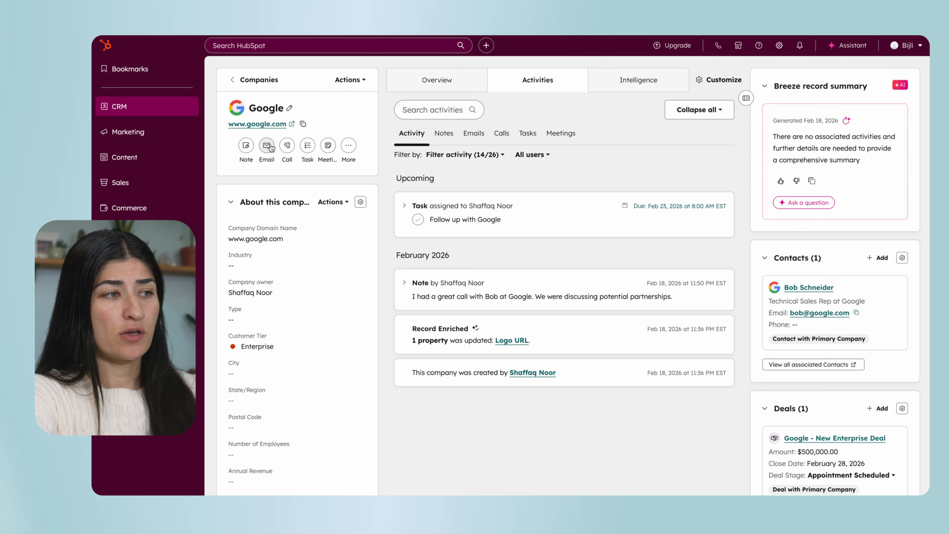
Review the additional activity types that can be logged for Google and return to the companies list.
{"action": "left_click", "coordinate": [348, 145]}
{"action": "scroll", "coordinate": [377, 289], "scroll_direction": "down", "scroll_amount": 3}
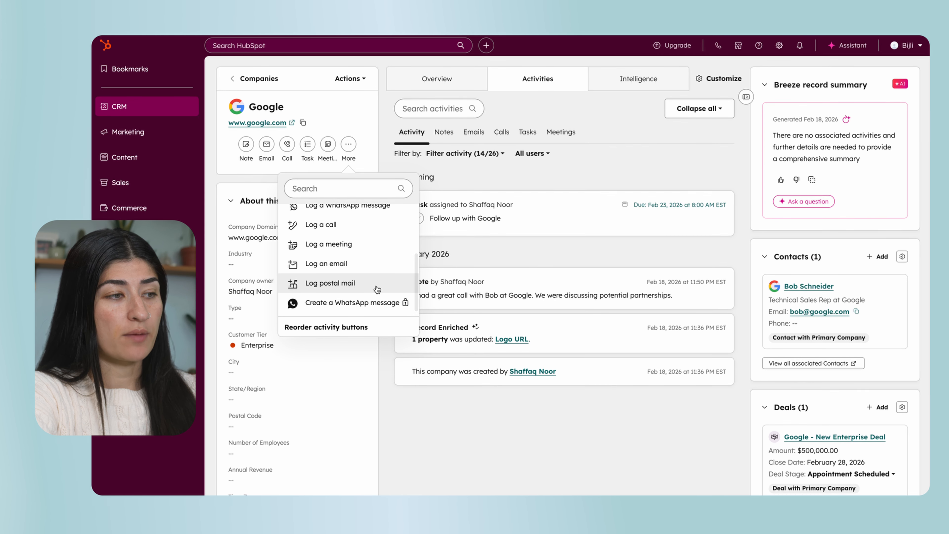
{"action": "scroll", "coordinate": [377, 289], "scroll_direction": "up", "scroll_amount": 3}
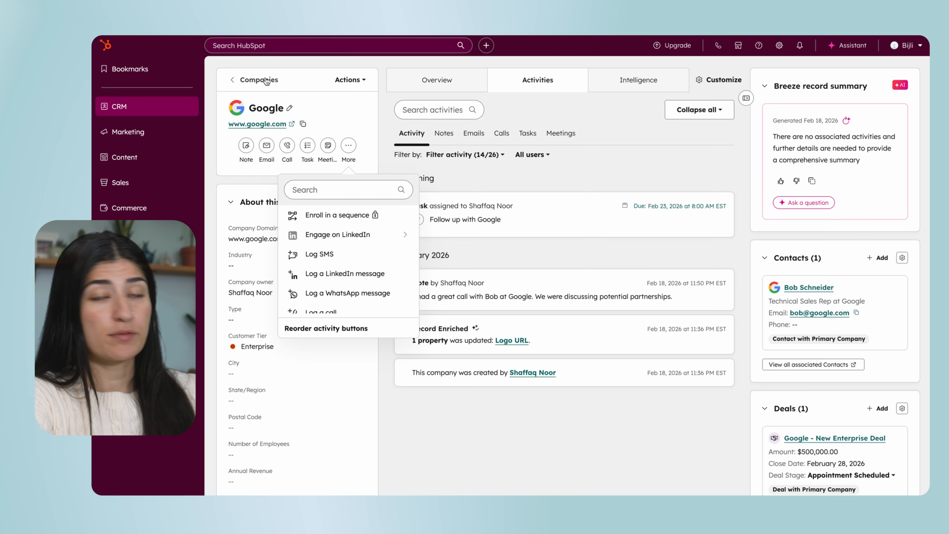
{"action": "left_click", "coordinate": [606, 150]}
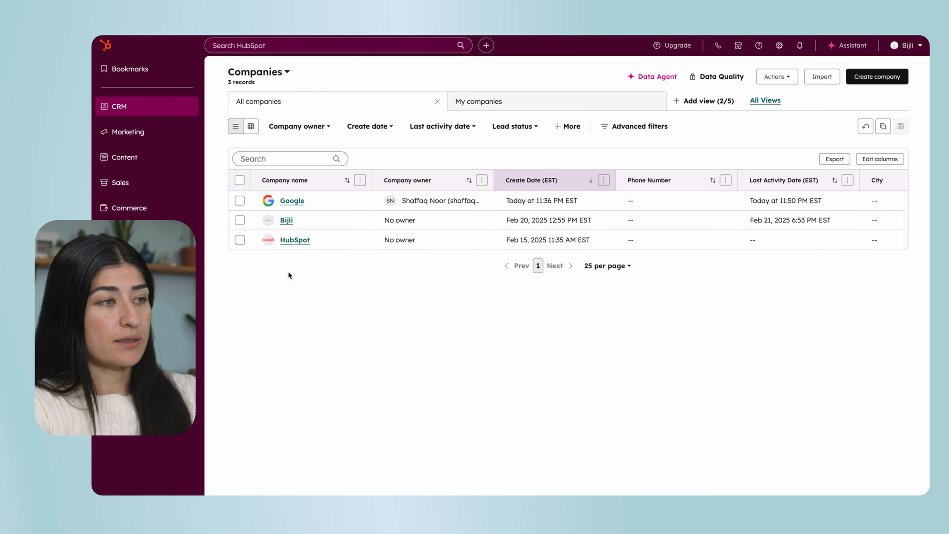
Show the companies as a board and examine the lifecycle stage columns through to Customer.
{"action": "left_click", "coordinate": [250, 127]}
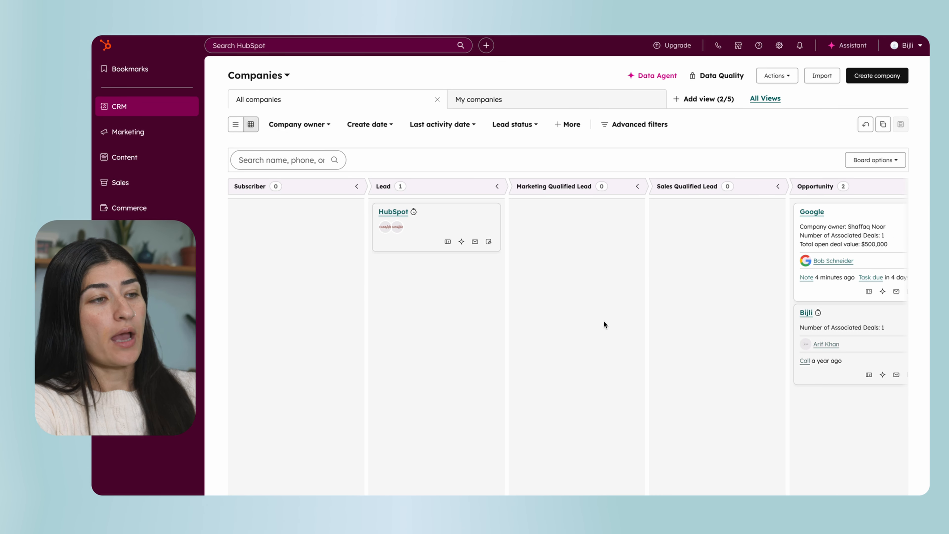
{"action": "scroll", "coordinate": [638, 285], "scroll_direction": "right", "scroll_amount": 5}
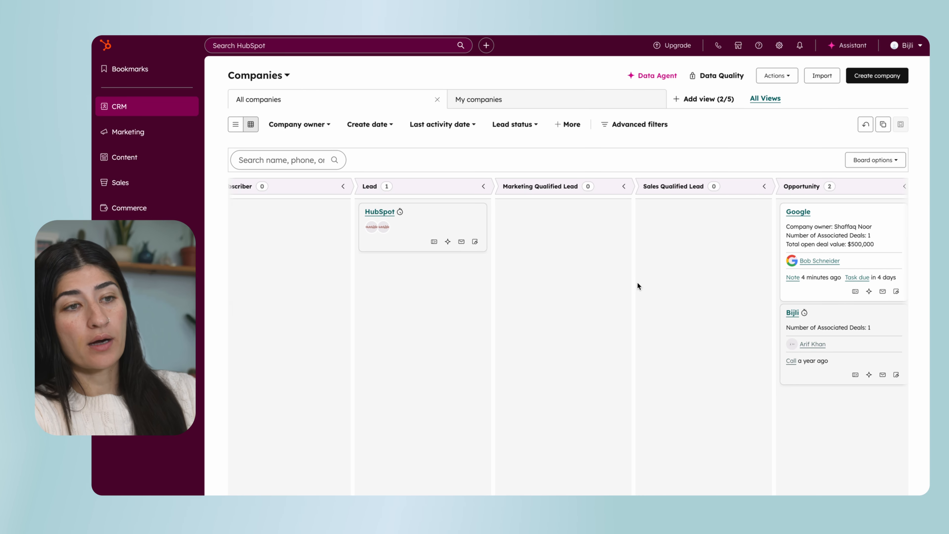
{"action": "scroll", "coordinate": [638, 282], "scroll_direction": "right", "scroll_amount": 1}
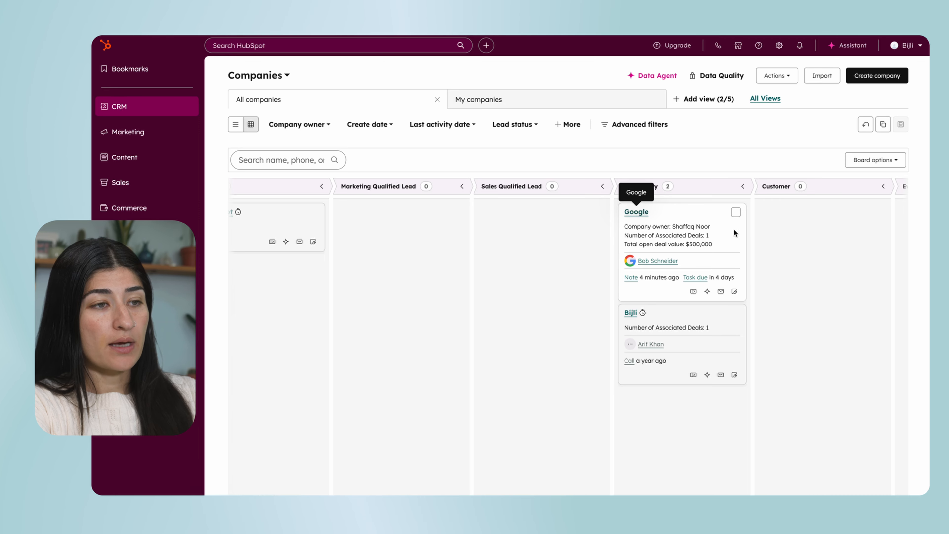
Open the Google company from the board and set its associated deal's stage to Closed Won.
{"action": "left_click", "coordinate": [637, 211]}
{"action": "scroll", "coordinate": [849, 375], "scroll_direction": "down", "scroll_amount": 2}
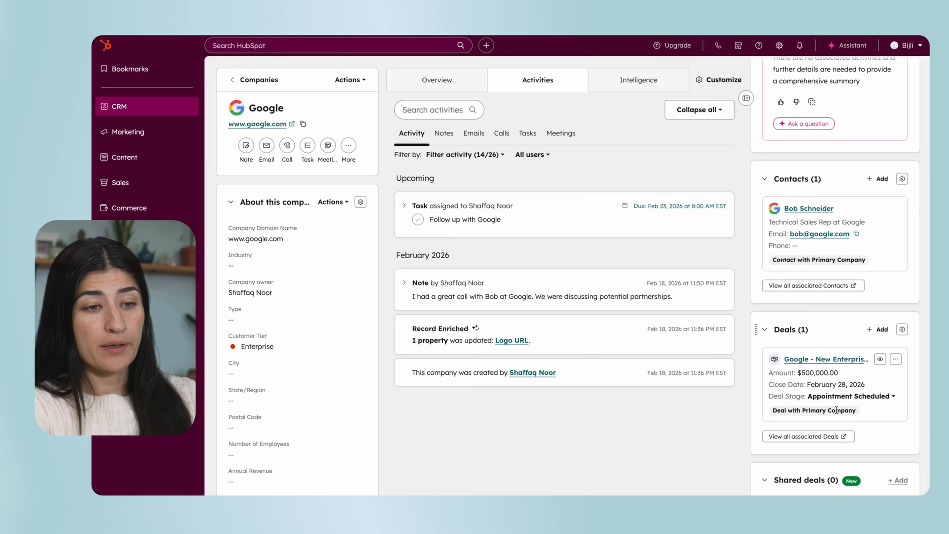
{"action": "scroll", "coordinate": [833, 359], "scroll_direction": "down", "scroll_amount": 1}
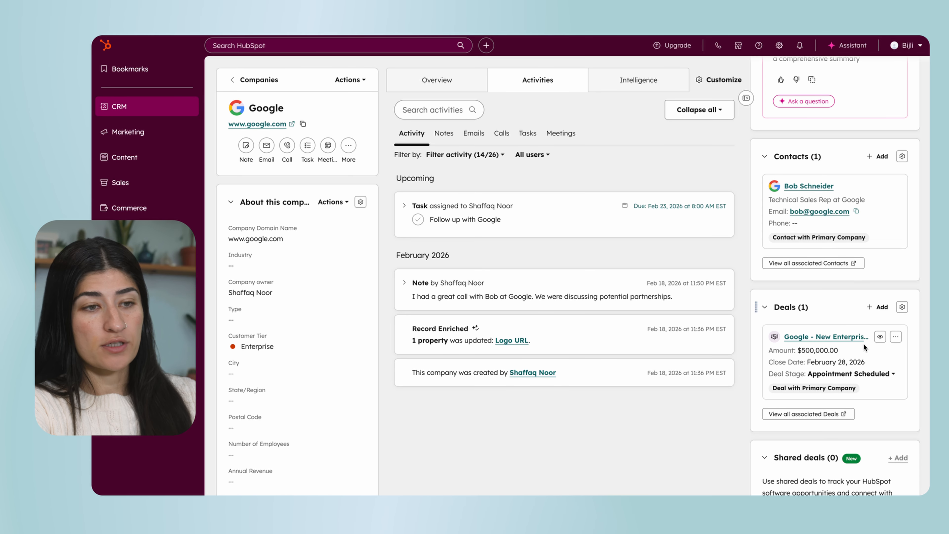
{"action": "scroll", "coordinate": [859, 400], "scroll_direction": "down", "scroll_amount": 2}
{"action": "scroll", "coordinate": [859, 396], "scroll_direction": "down", "scroll_amount": 1}
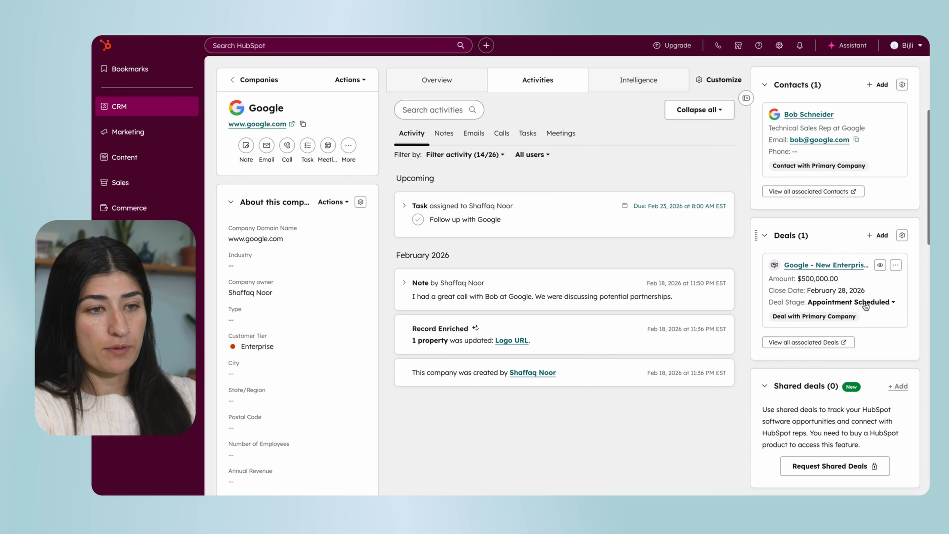
{"action": "left_click", "coordinate": [853, 305]}
{"action": "scroll", "coordinate": [865, 435], "scroll_direction": "down", "scroll_amount": 2}
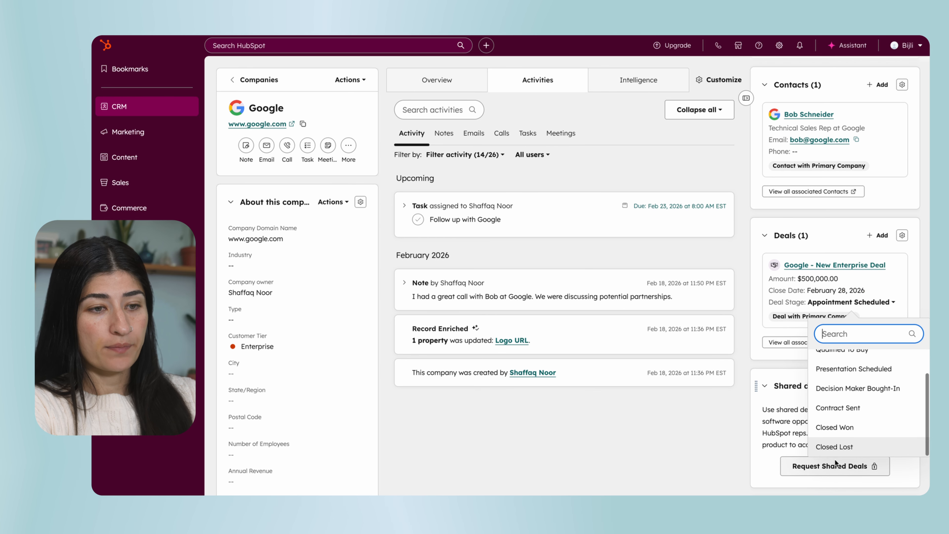
{"action": "left_click", "coordinate": [836, 432]}
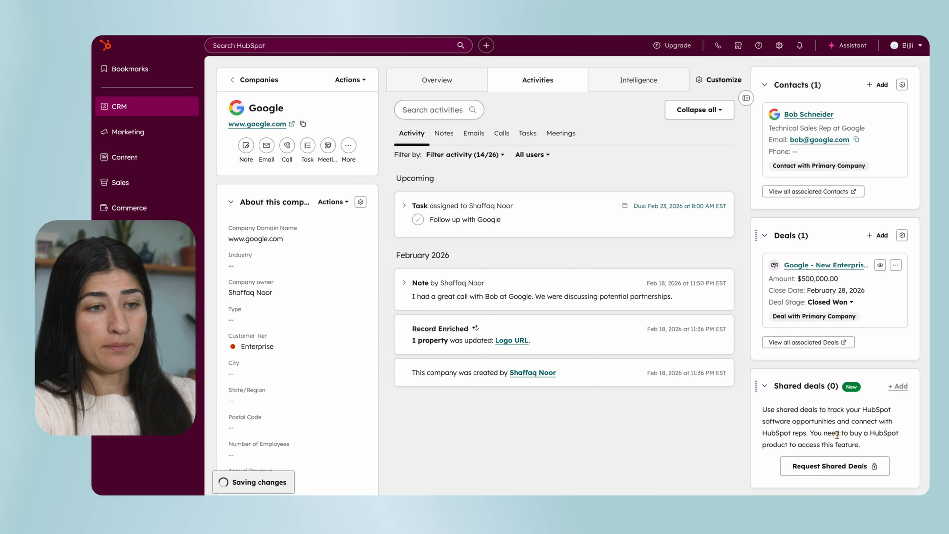
Return to the companies board and check which lifecycle stage Google is in.
{"action": "left_click", "coordinate": [233, 81]}
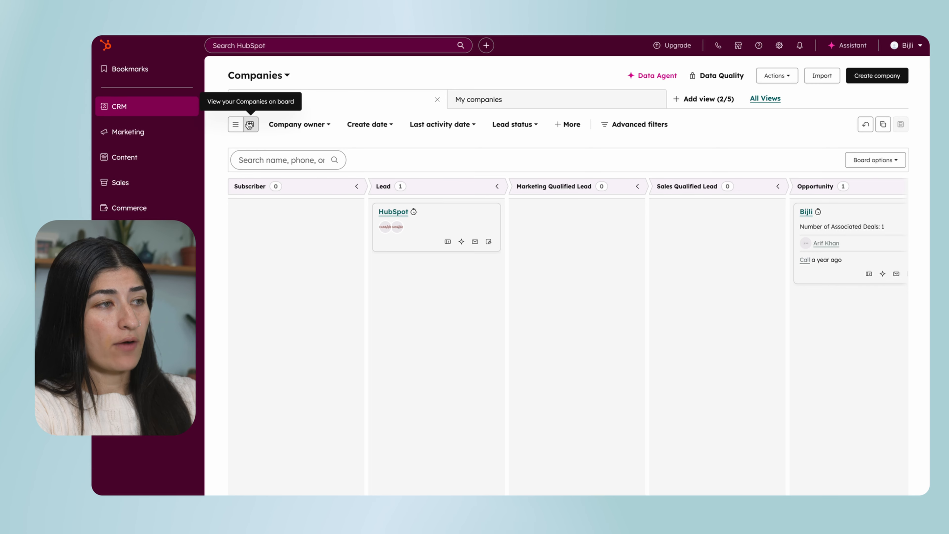
{"action": "scroll", "coordinate": [674, 303], "scroll_direction": "right", "scroll_amount": 4}
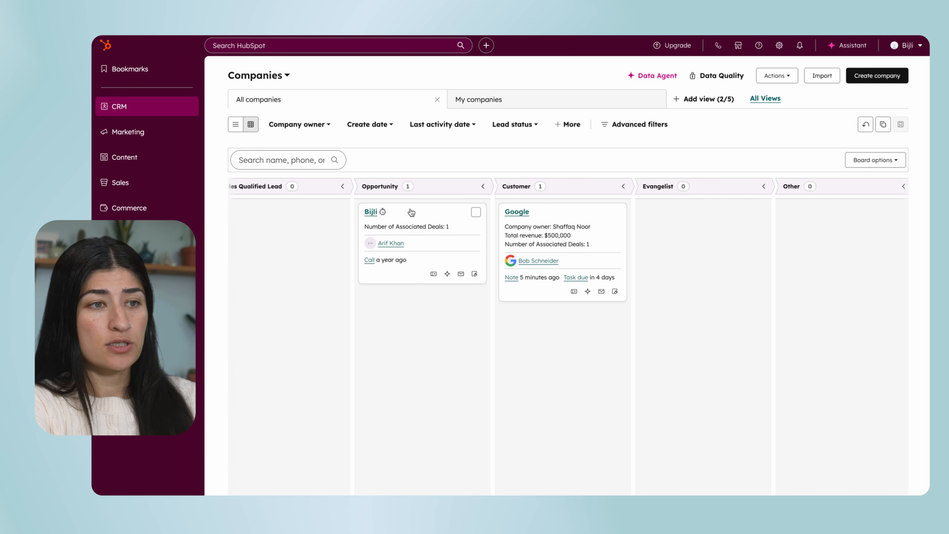
{"action": "scroll", "coordinate": [411, 212], "scroll_direction": "left", "scroll_amount": 10}
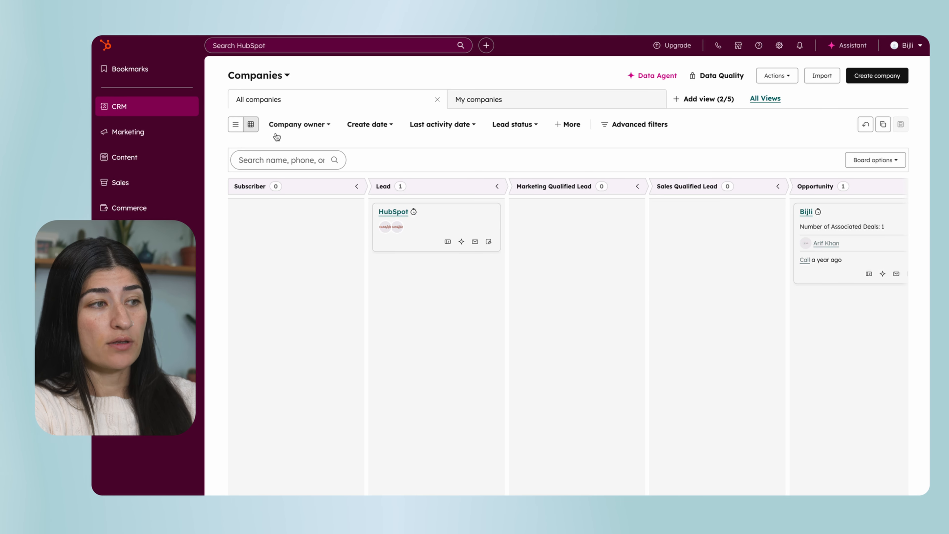
{"action": "scroll", "coordinate": [663, 261], "scroll_direction": "right", "scroll_amount": 1}
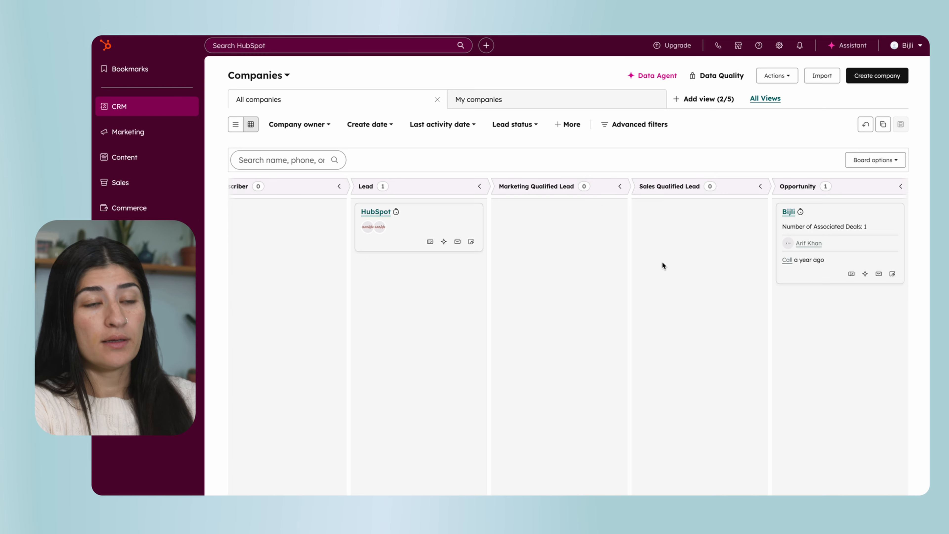
{"action": "scroll", "coordinate": [662, 261], "scroll_direction": "right", "scroll_amount": 9}
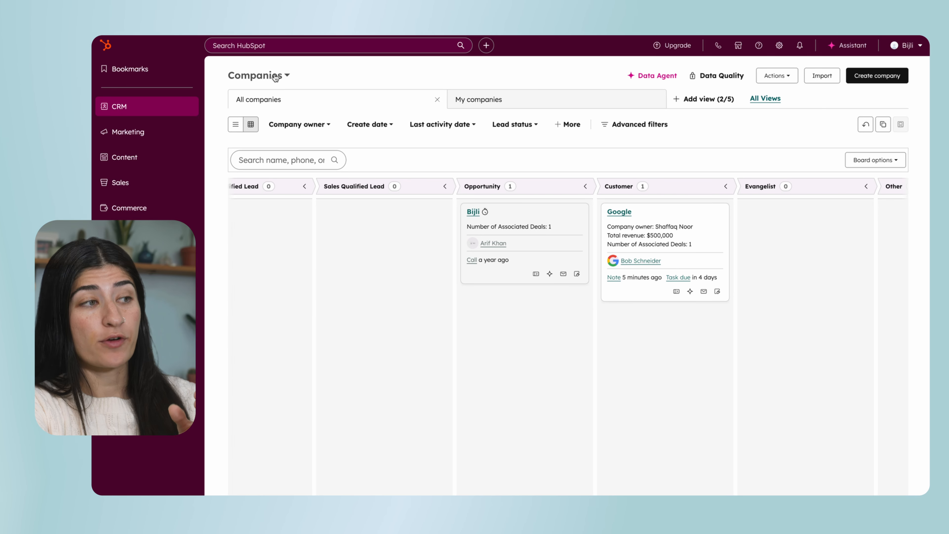
Switch to the contacts board and examine the contacts across the lifecycle stages.
{"action": "left_click", "coordinate": [276, 77]}
{"action": "left_click", "coordinate": [258, 171]}
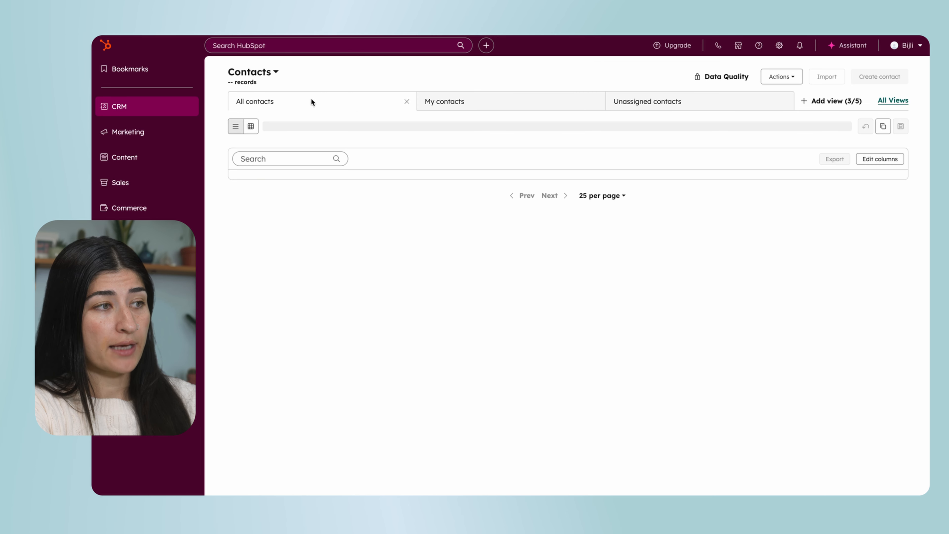
{"action": "scroll", "coordinate": [656, 268], "scroll_direction": "right", "scroll_amount": 8}
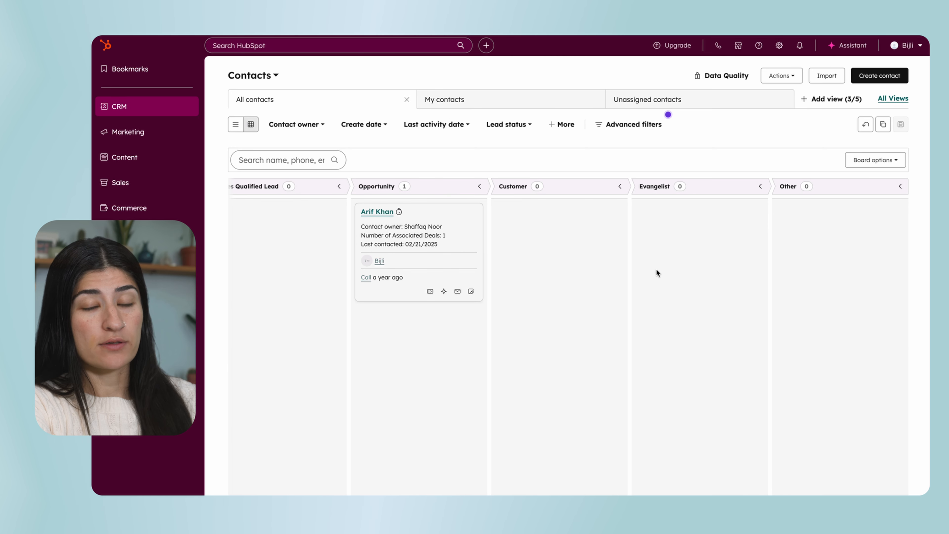
{"action": "scroll", "coordinate": [658, 273], "scroll_direction": "left", "scroll_amount": 6}
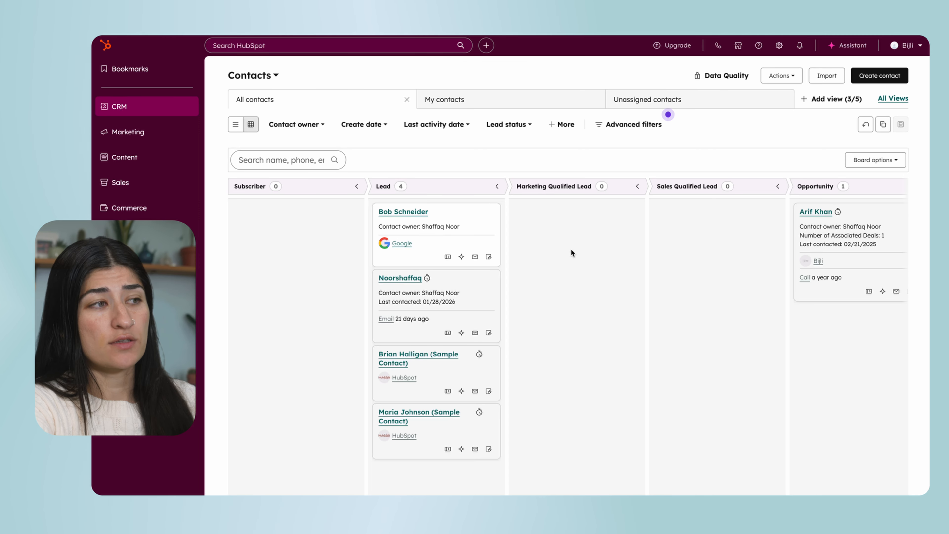
Return to the companies, show them as a list and dismiss the Filters and Views tip.
{"action": "left_click", "coordinate": [274, 80]}
{"action": "scroll", "coordinate": [303, 189], "scroll_direction": "down", "scroll_amount": 1}
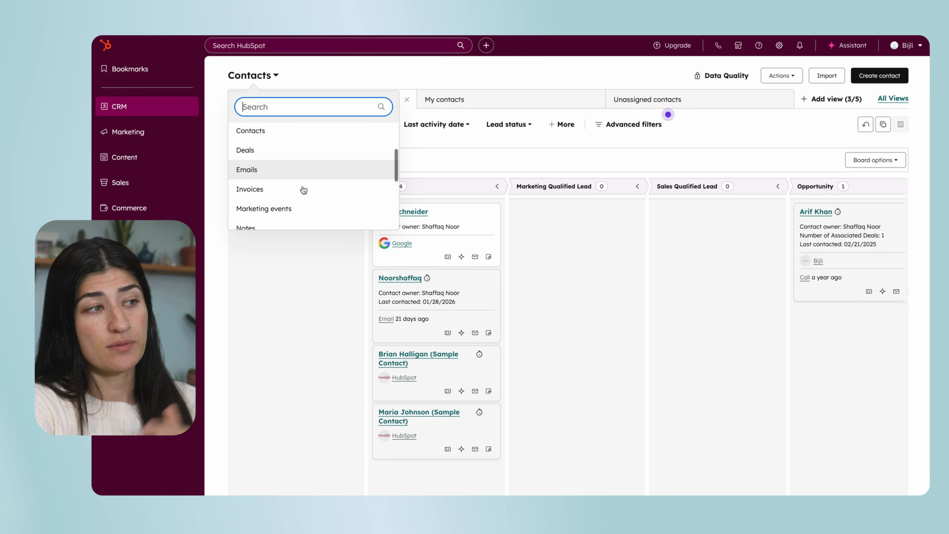
{"action": "scroll", "coordinate": [303, 157], "scroll_direction": "up", "scroll_amount": 3}
{"action": "left_click", "coordinate": [277, 190]}
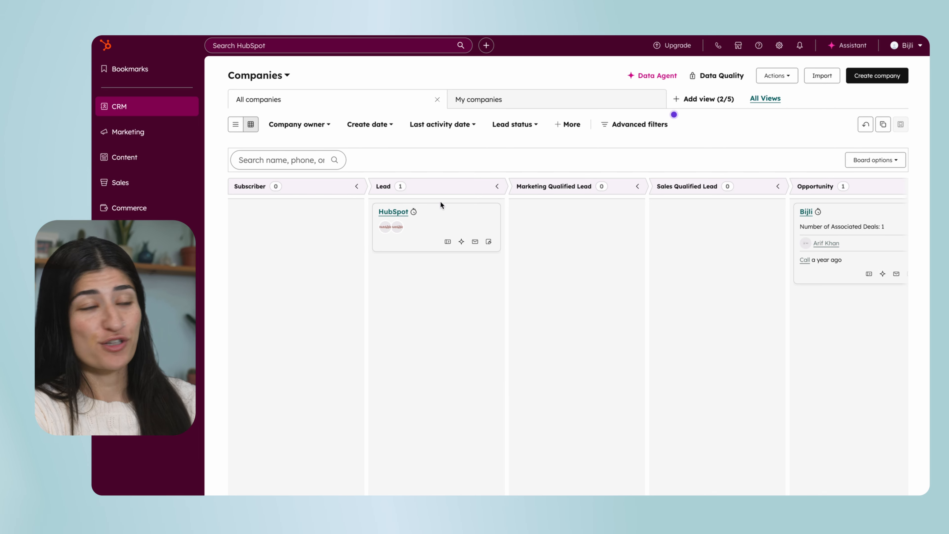
{"action": "left_click", "coordinate": [236, 128]}
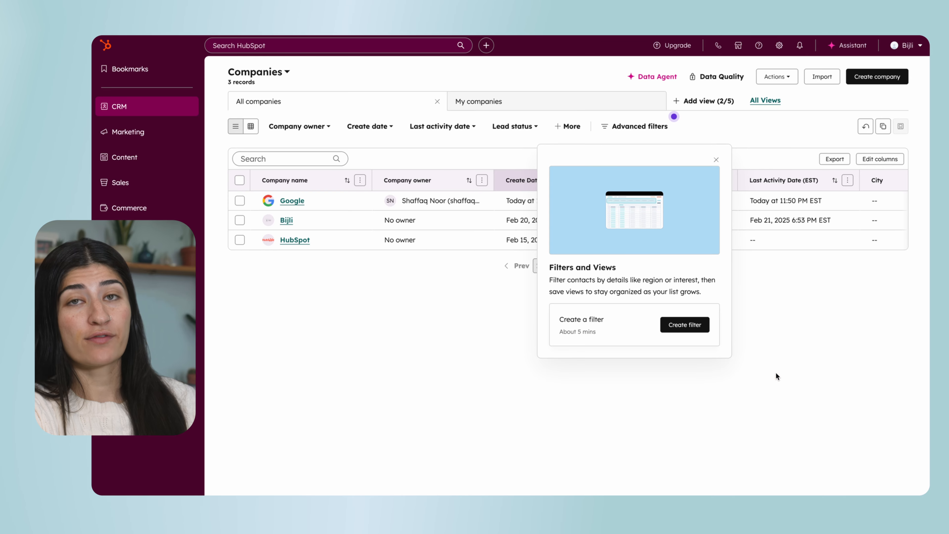
{"action": "left_click", "coordinate": [717, 161]}
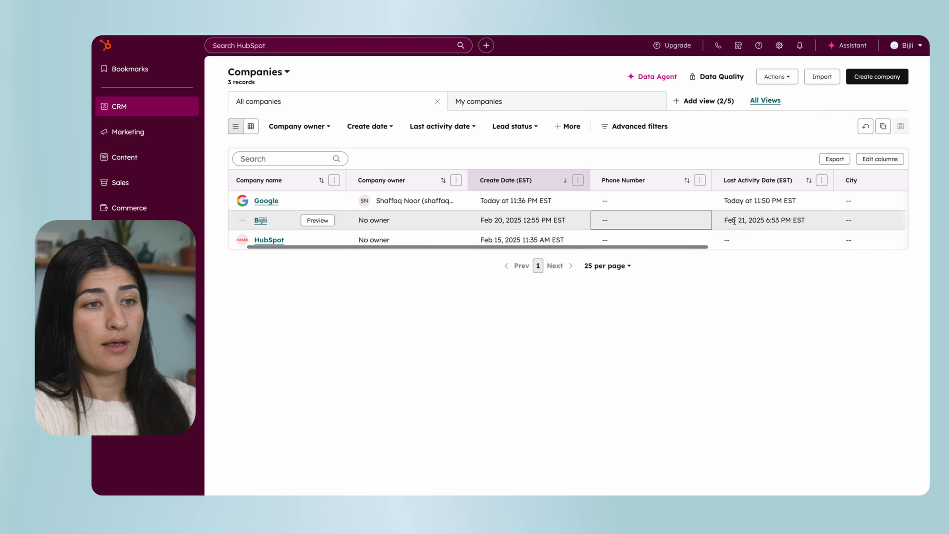
Add Customer Tier to the companies list's columns and move it to the front, right after Company name.
{"action": "left_click", "coordinate": [874, 161]}
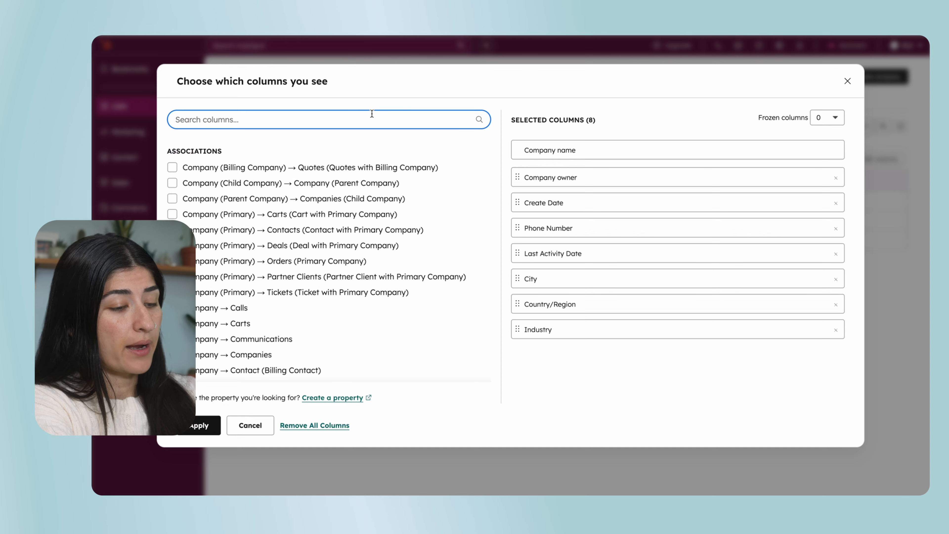
{"action": "type", "text": "customer"}
{"action": "left_click", "coordinate": [175, 168]}
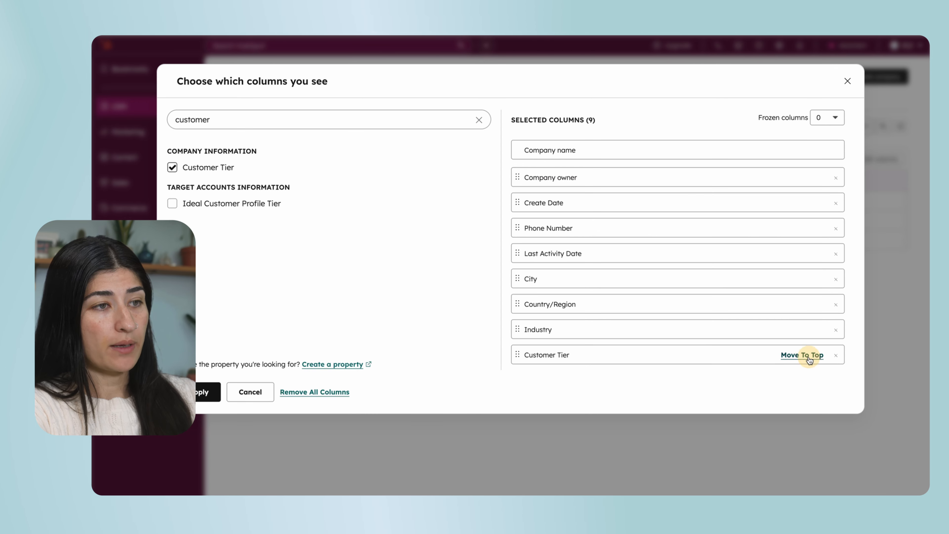
{"action": "left_click", "coordinate": [802, 355]}
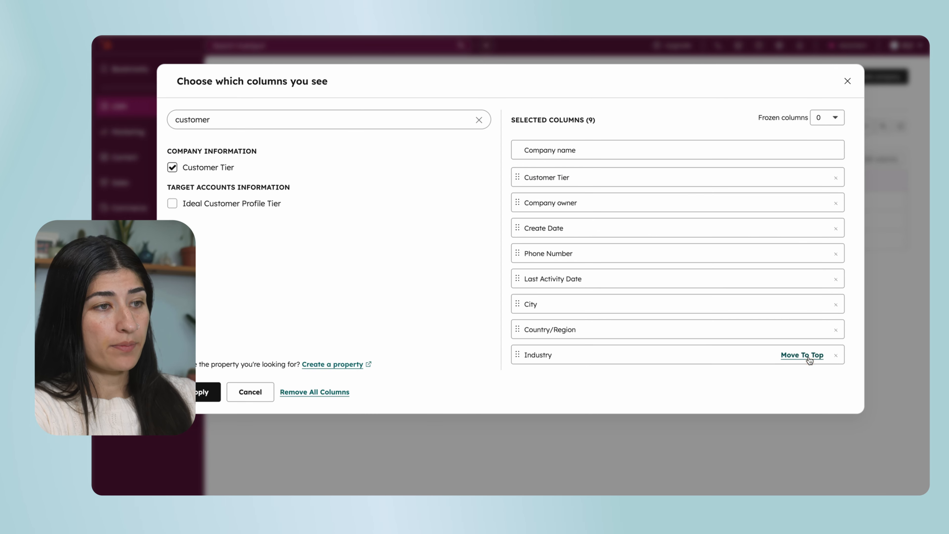
Remove the Create Date and Industry columns from the companies list and apply the column selection.
{"action": "left_click", "coordinate": [836, 228]}
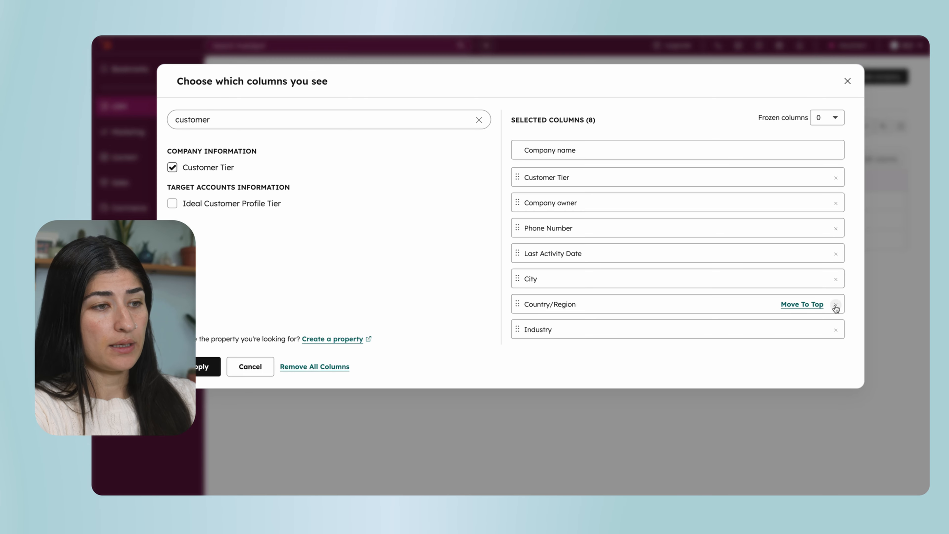
{"action": "left_click", "coordinate": [836, 330]}
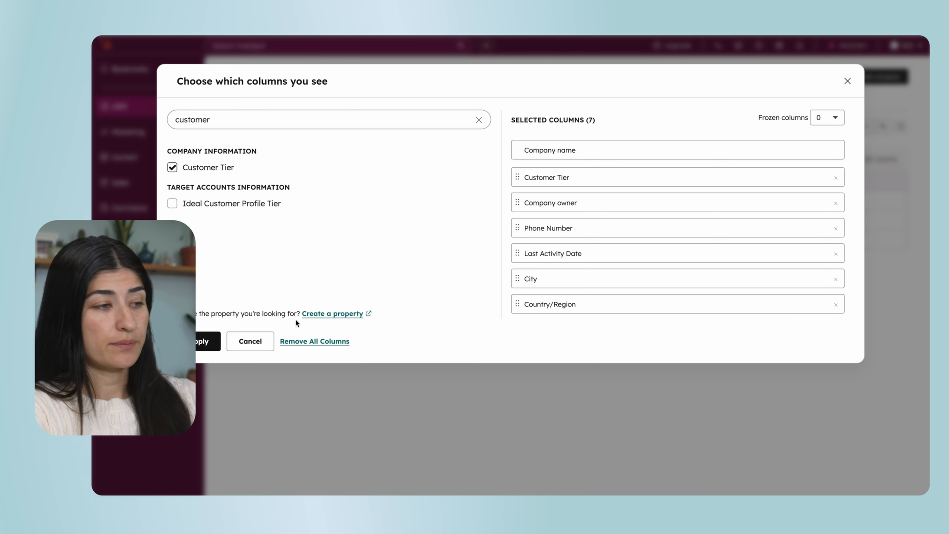
{"action": "left_click", "coordinate": [209, 341]}
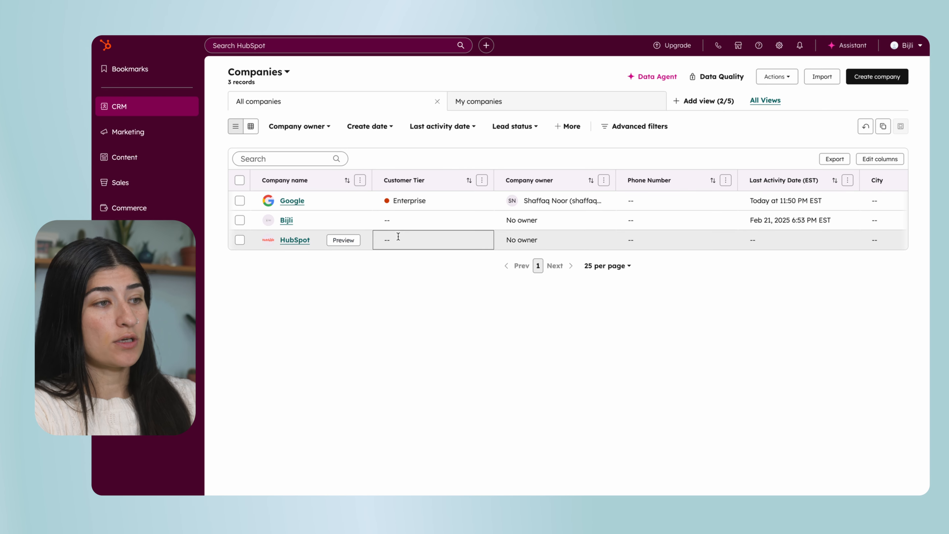
Set the Customer Tier of the Bijli company to SMB and of the HubSpot company to Mid-Market in the list.
{"action": "left_click", "coordinate": [399, 220]}
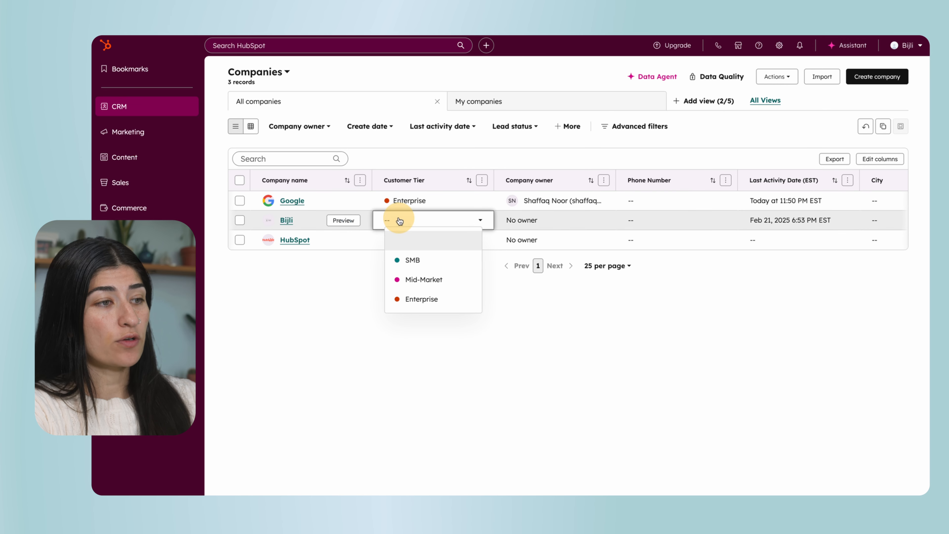
{"action": "left_click", "coordinate": [413, 260]}
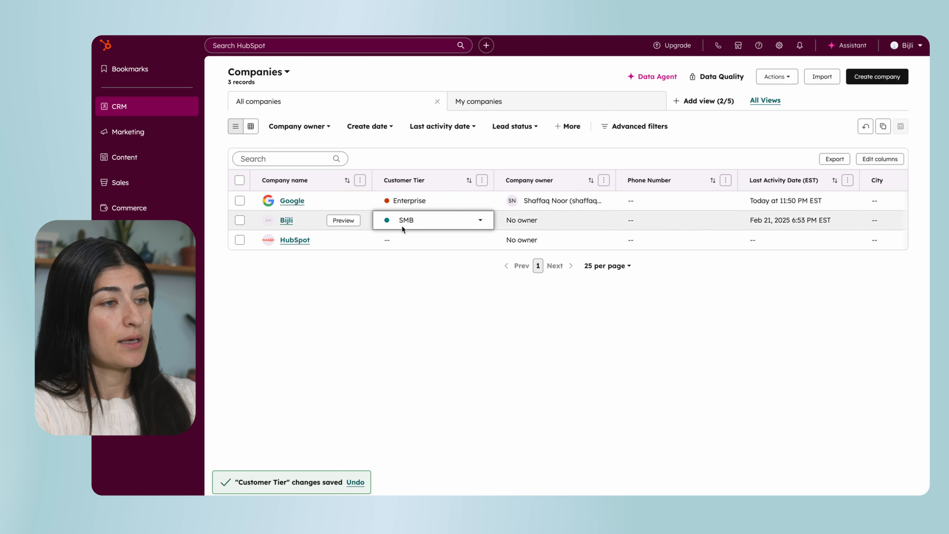
{"action": "left_click", "coordinate": [397, 241]}
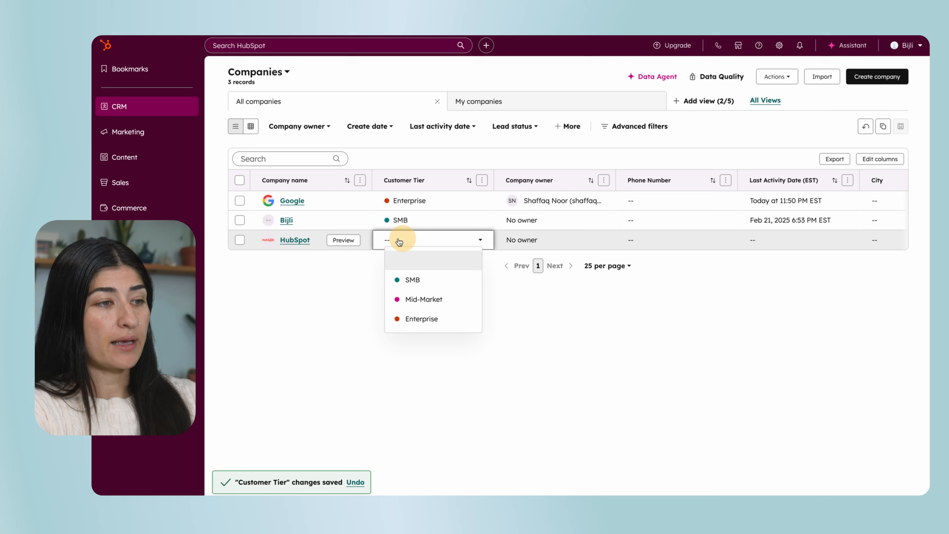
{"action": "left_click", "coordinate": [440, 299]}
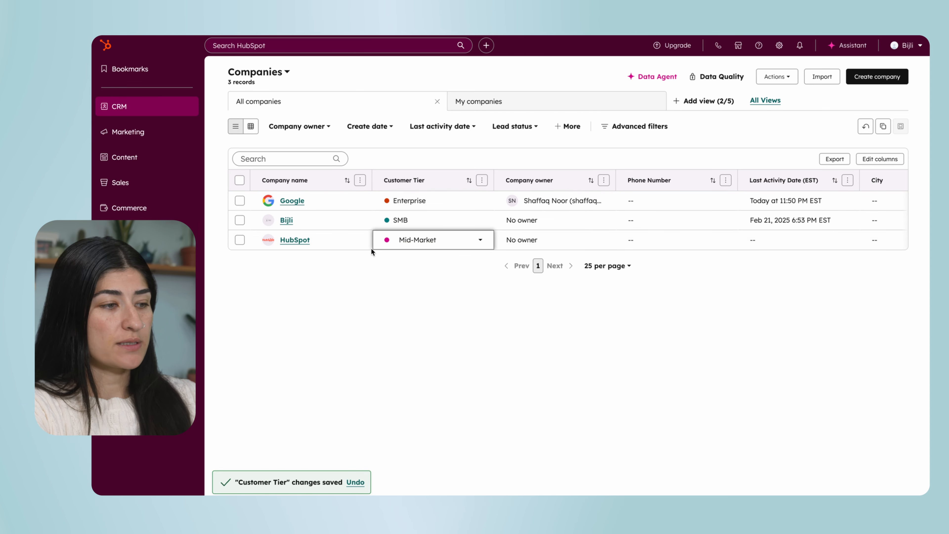